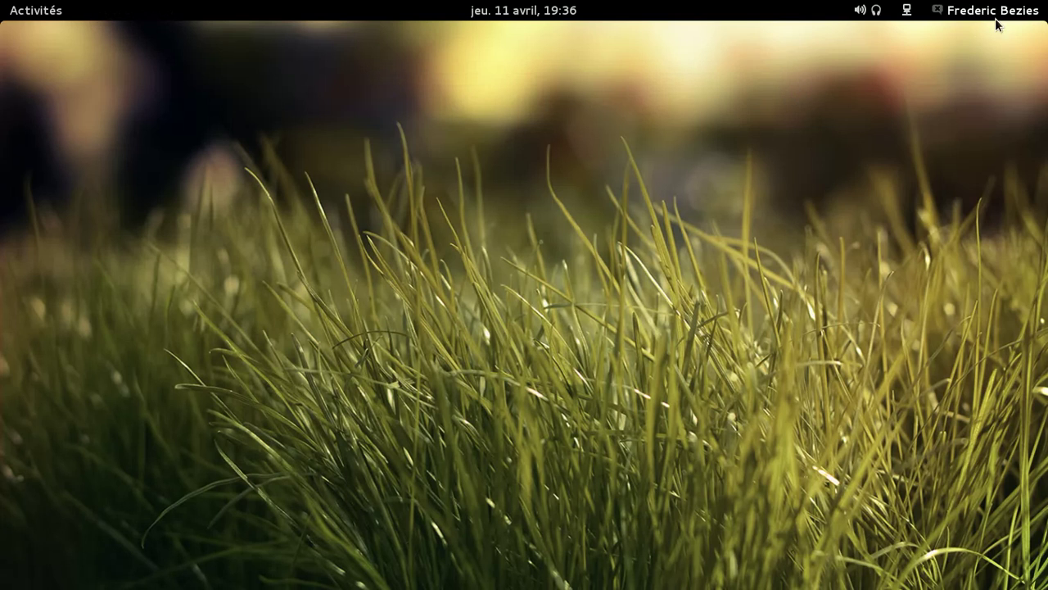
Open the system settings and look through the default applications and removable media pages under Détails
left_click(854, 173)
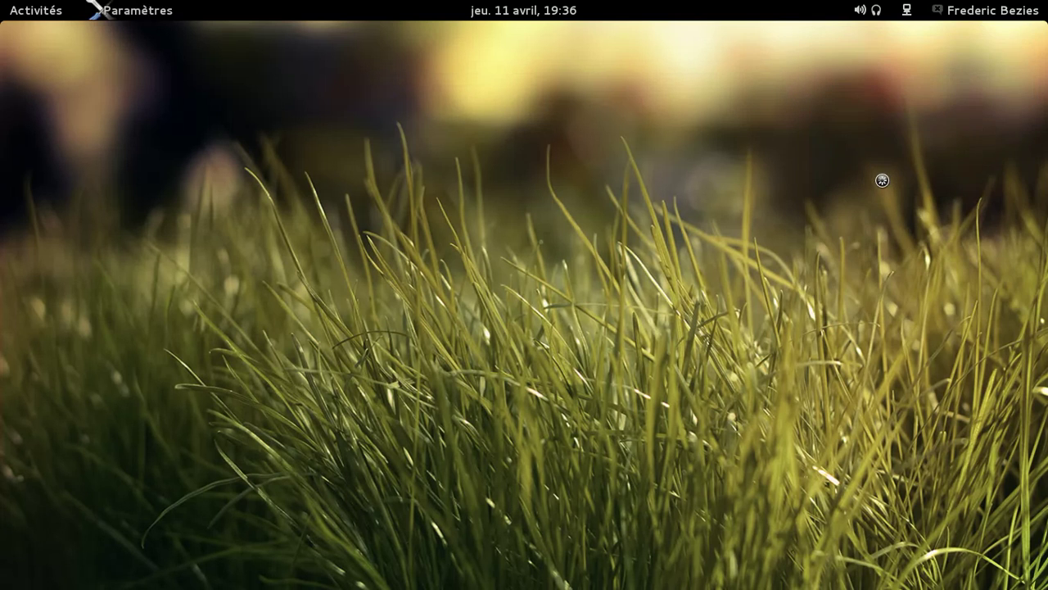
left_click(471, 522)
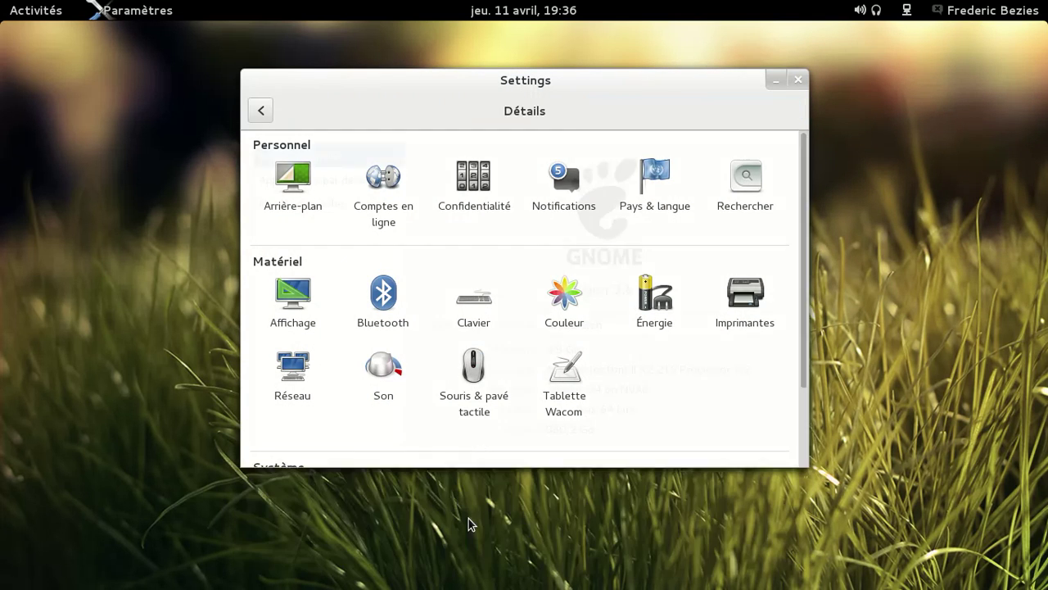
left_click(311, 181)
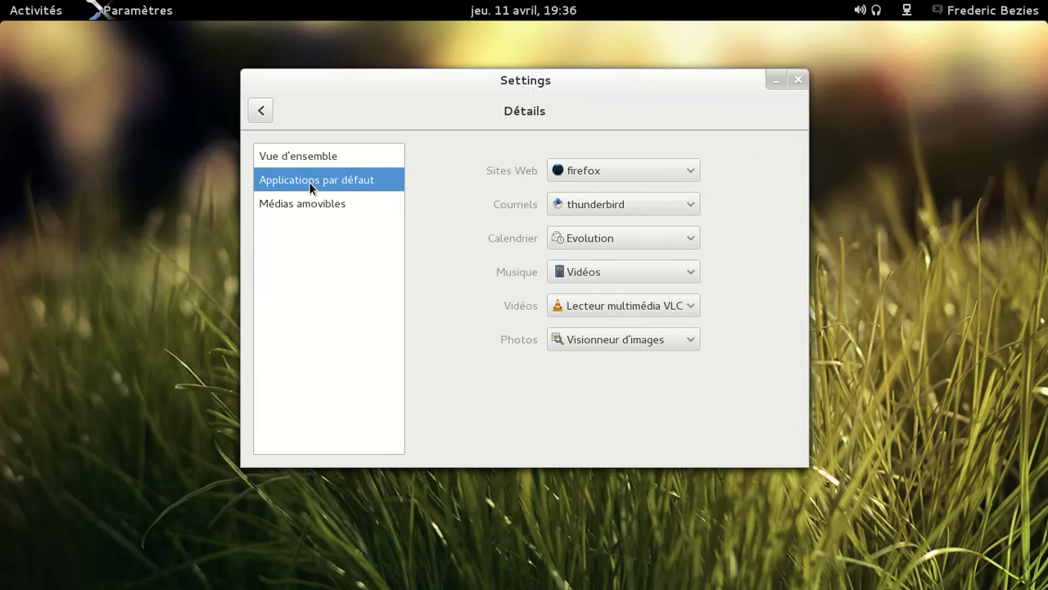
left_click(312, 204)
left_click(263, 113)
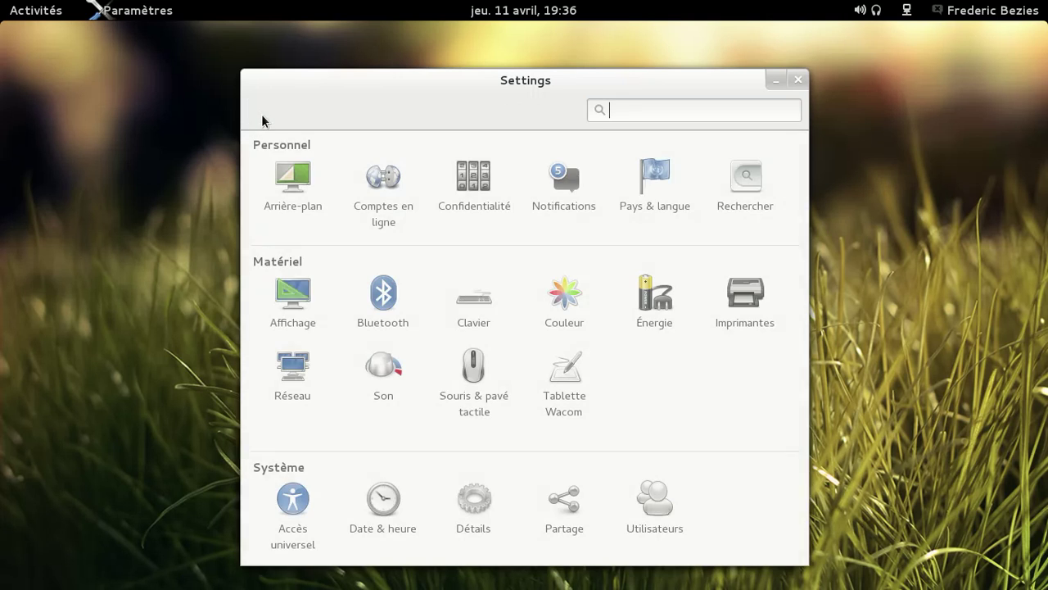
Set the desktop background to the teal striped wallpaper that changes throughout the day
left_click(311, 190)
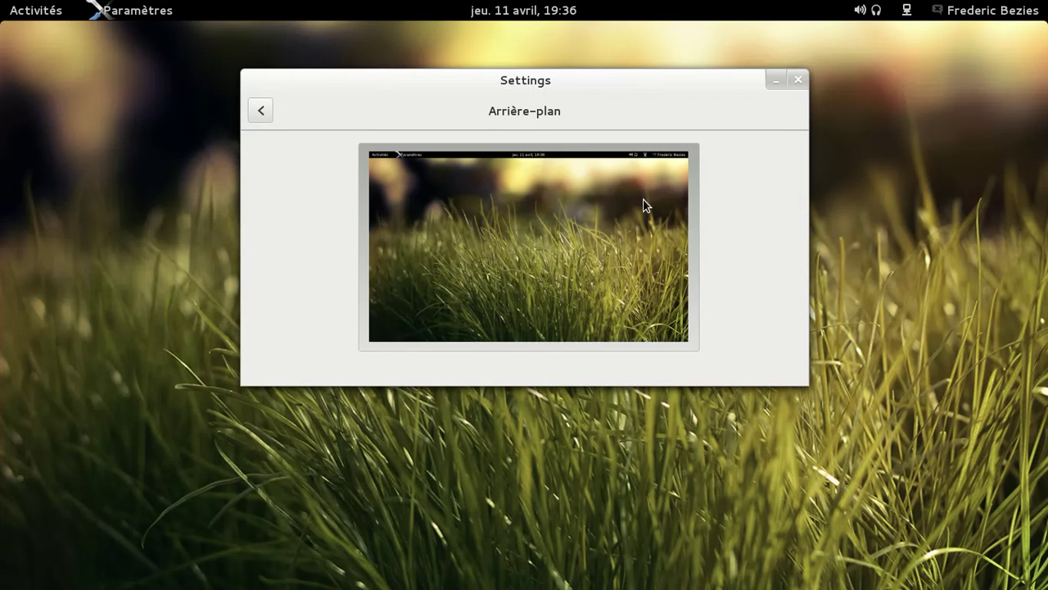
left_click(643, 205)
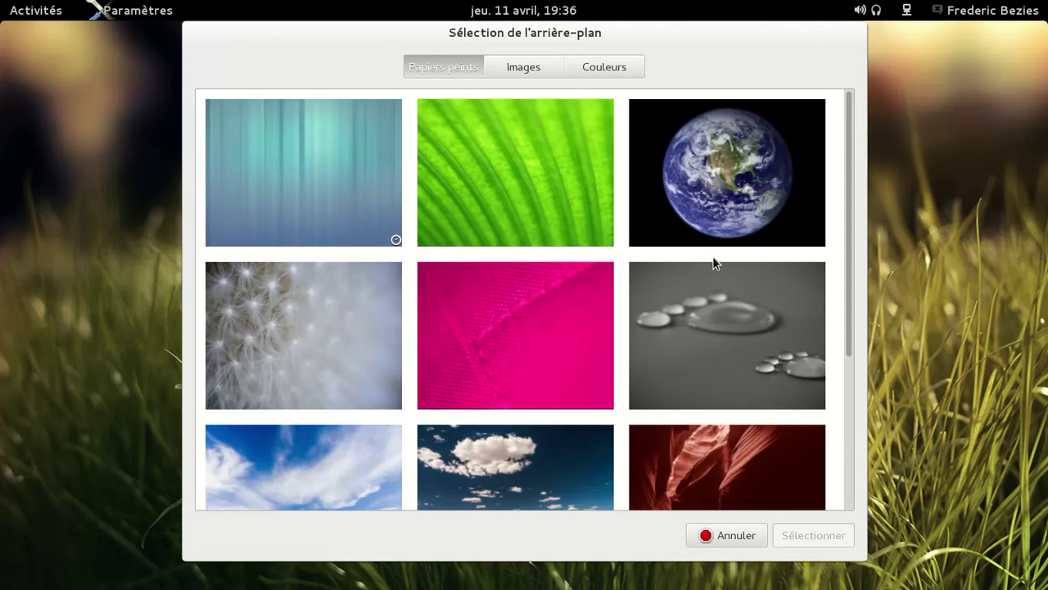
scroll(714, 262, "down", 10)
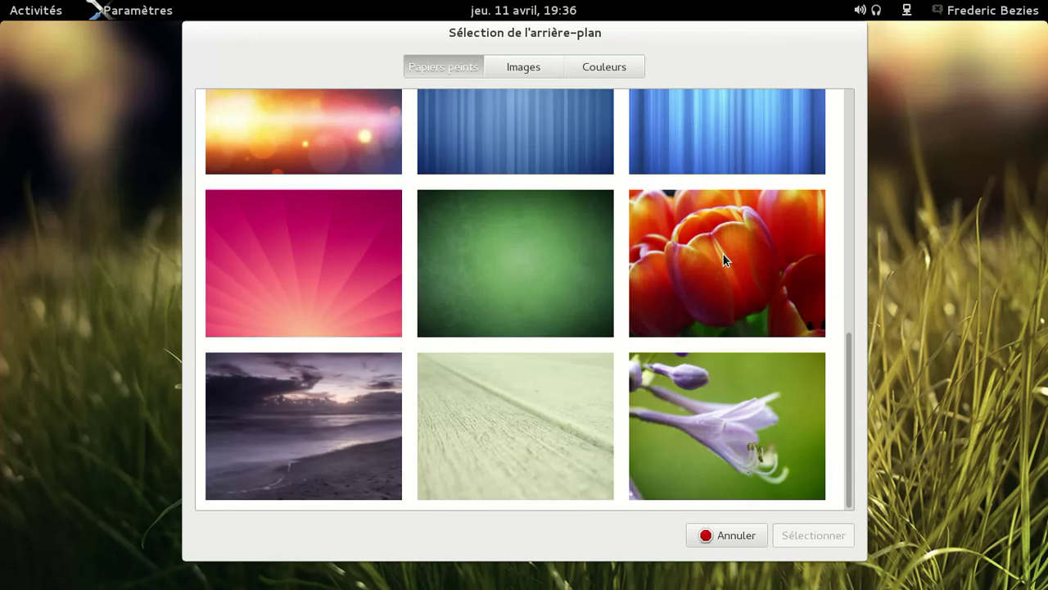
scroll(723, 254, "up", 10)
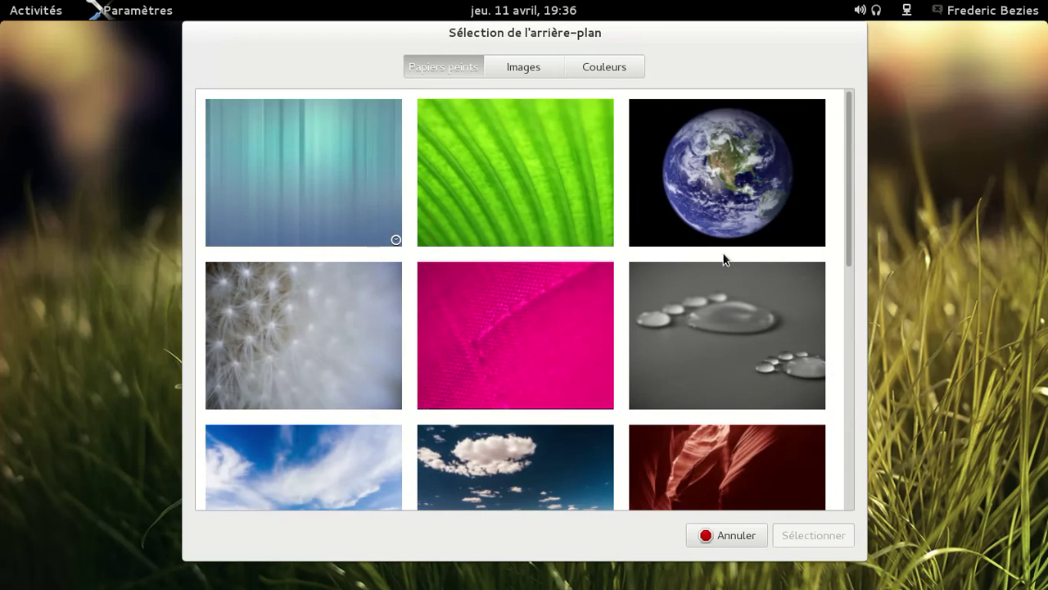
left_click(379, 204)
double_click(376, 208)
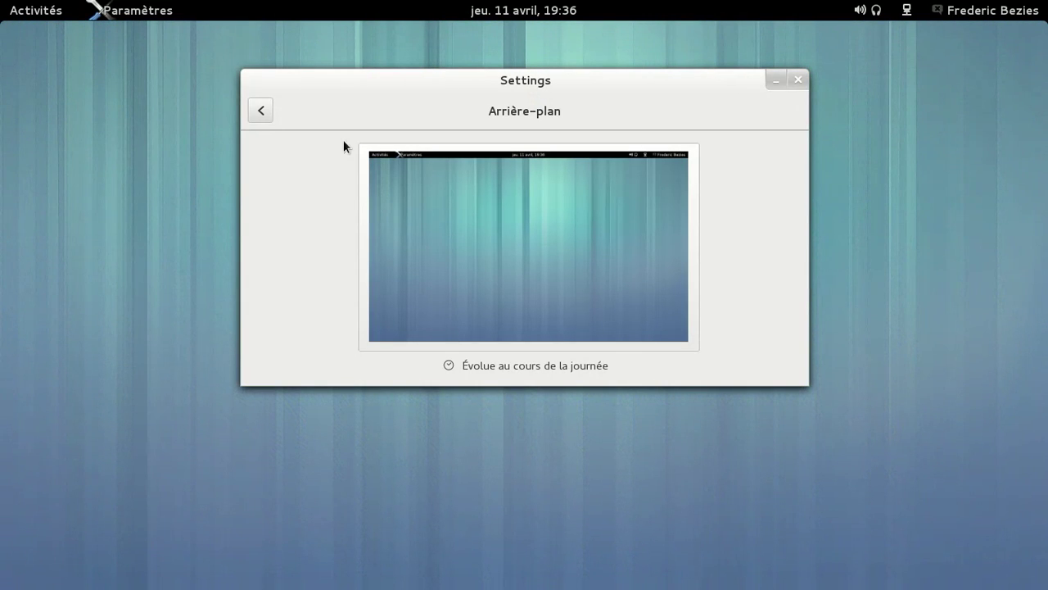
left_click(251, 116)
In the Confidentialité settings, turn on automatic emptying of the trash and automatic purging of temporary files
left_click(493, 204)
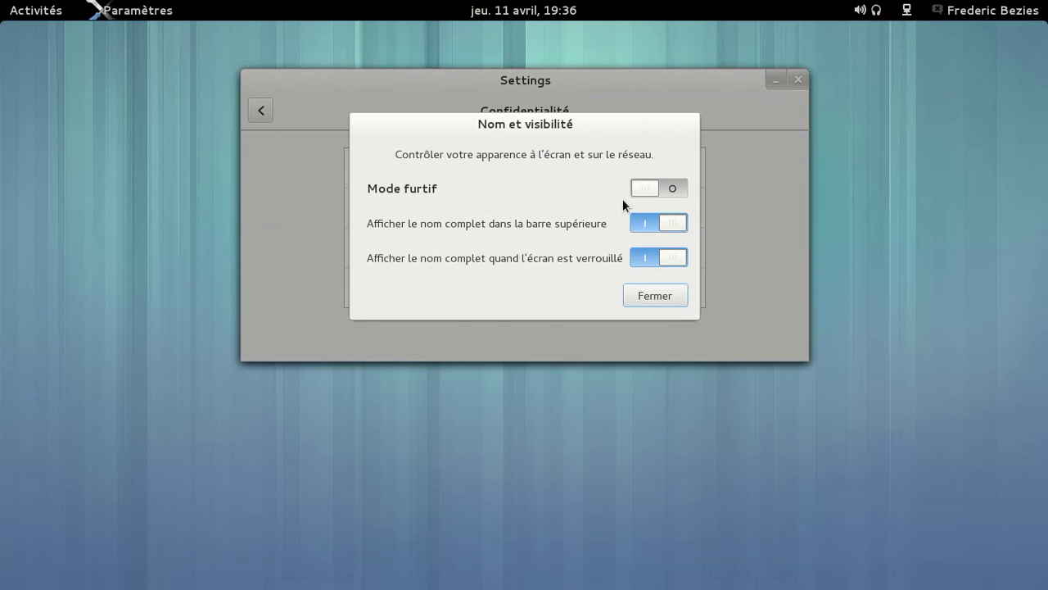
left_click(643, 295)
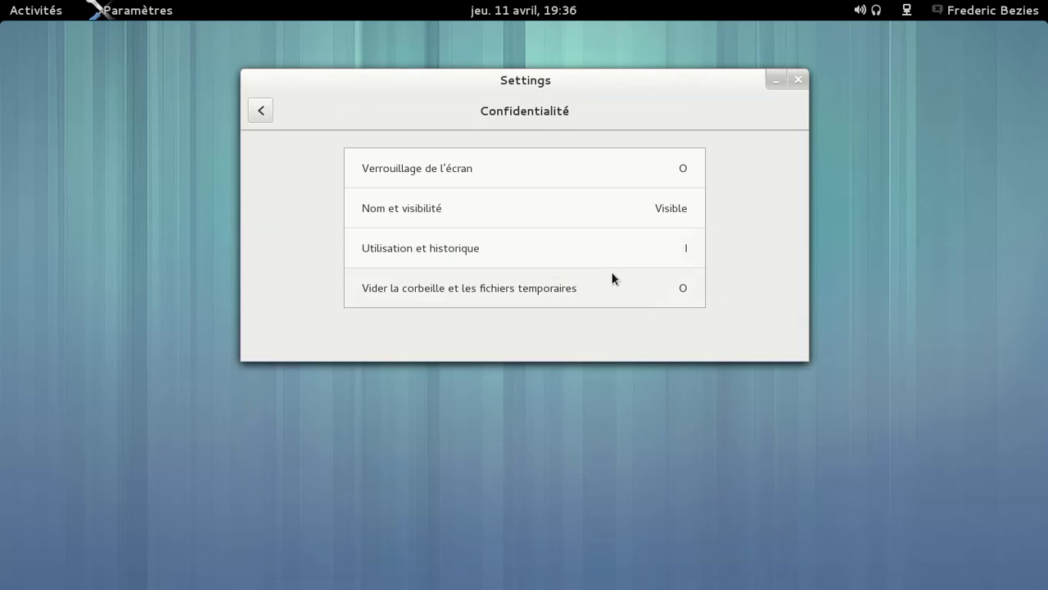
left_click(621, 284)
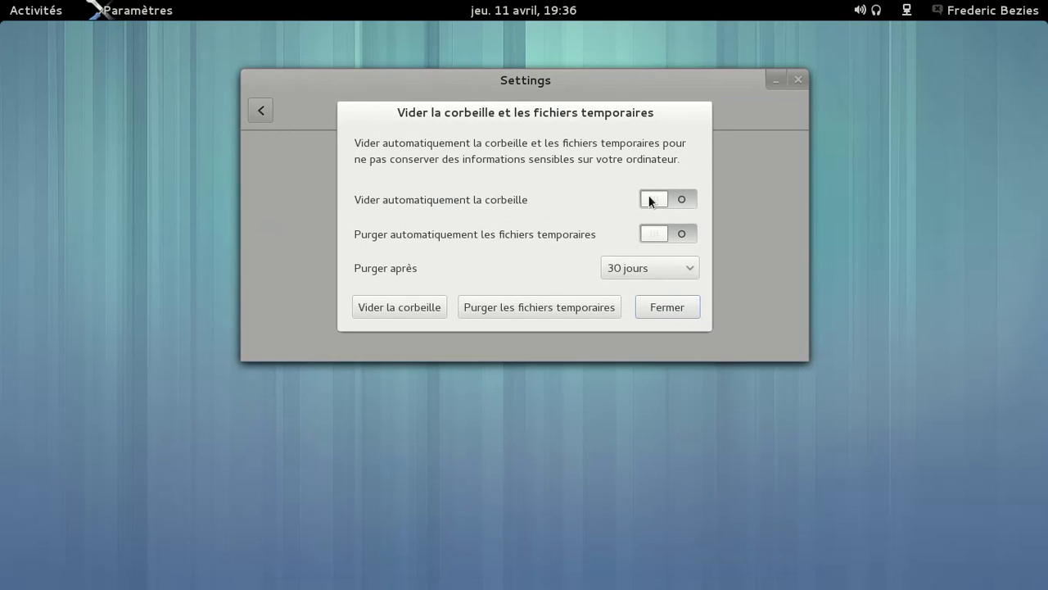
left_click(653, 199)
left_click(652, 232)
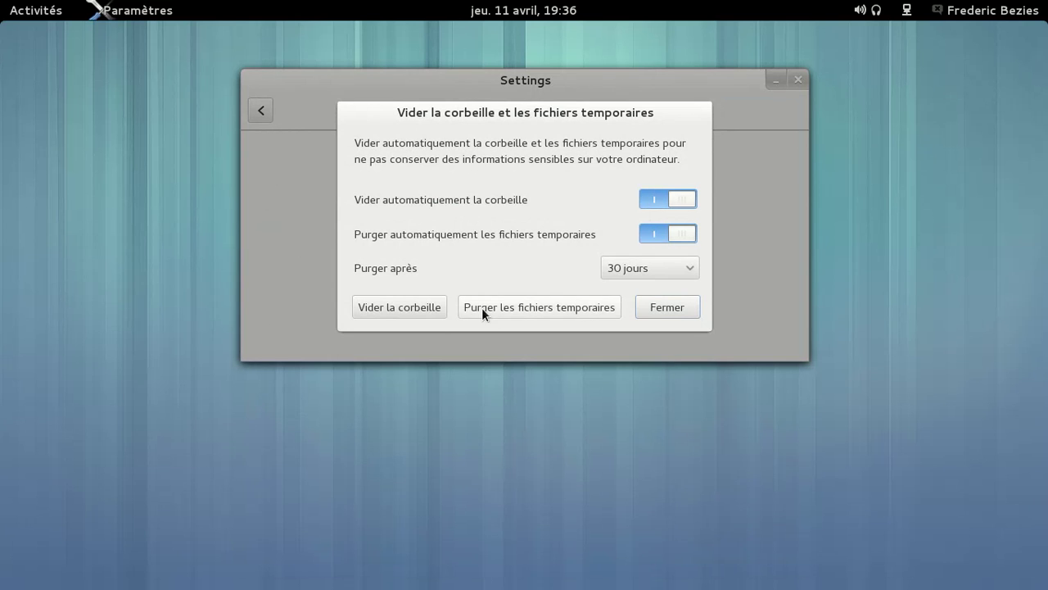
left_click(659, 306)
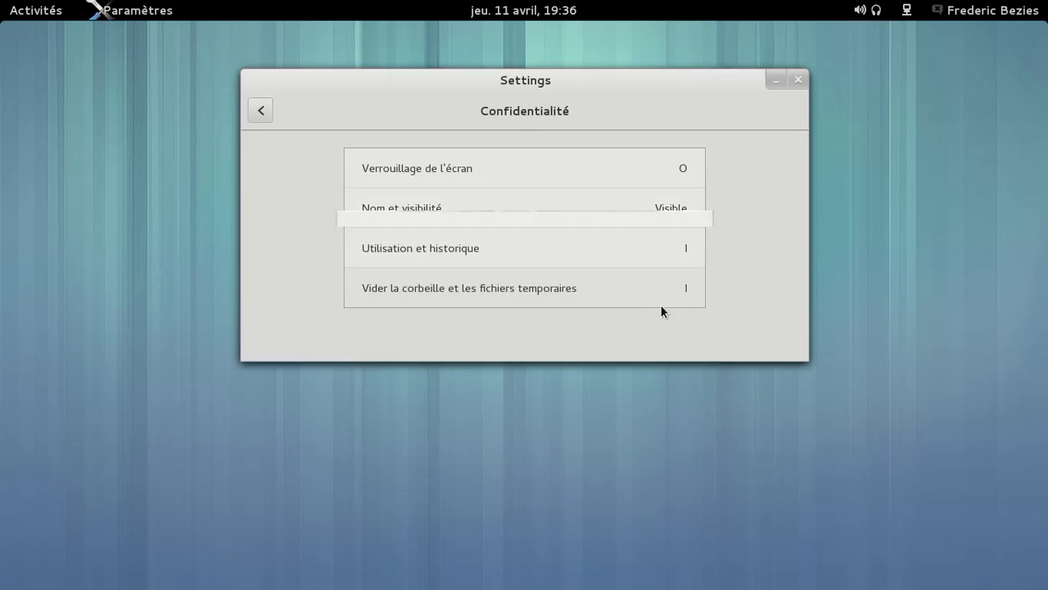
left_click(262, 112)
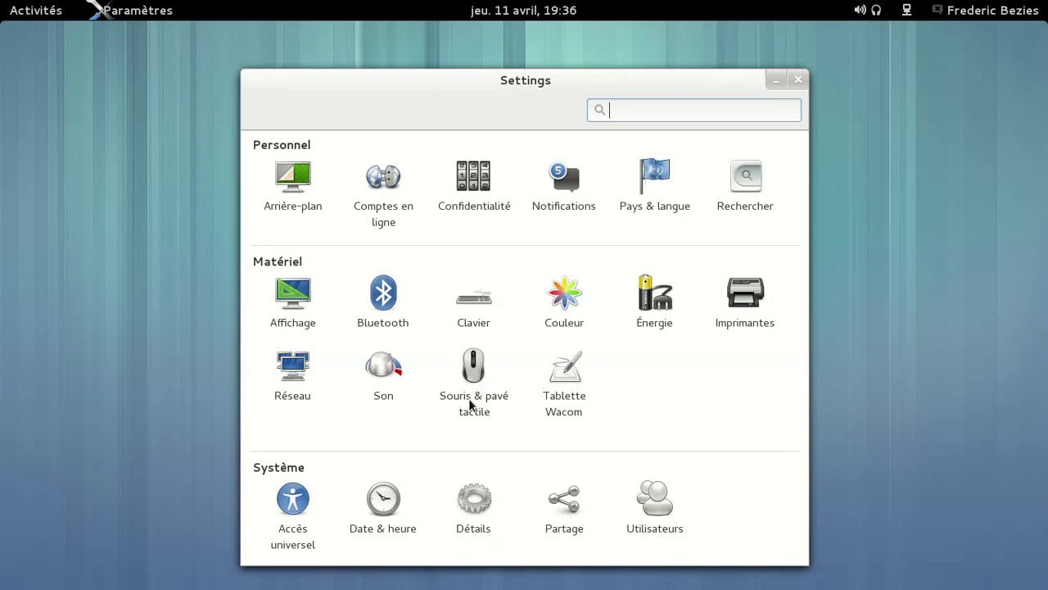
Examine the online account options and the account types available to add, and close the settings
left_click(383, 178)
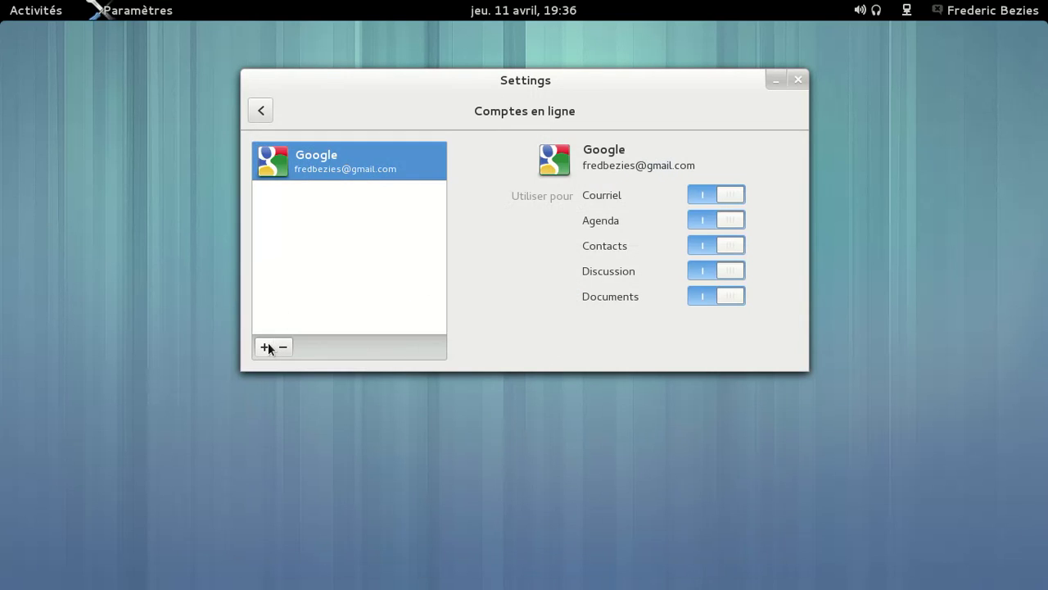
left_click(265, 347)
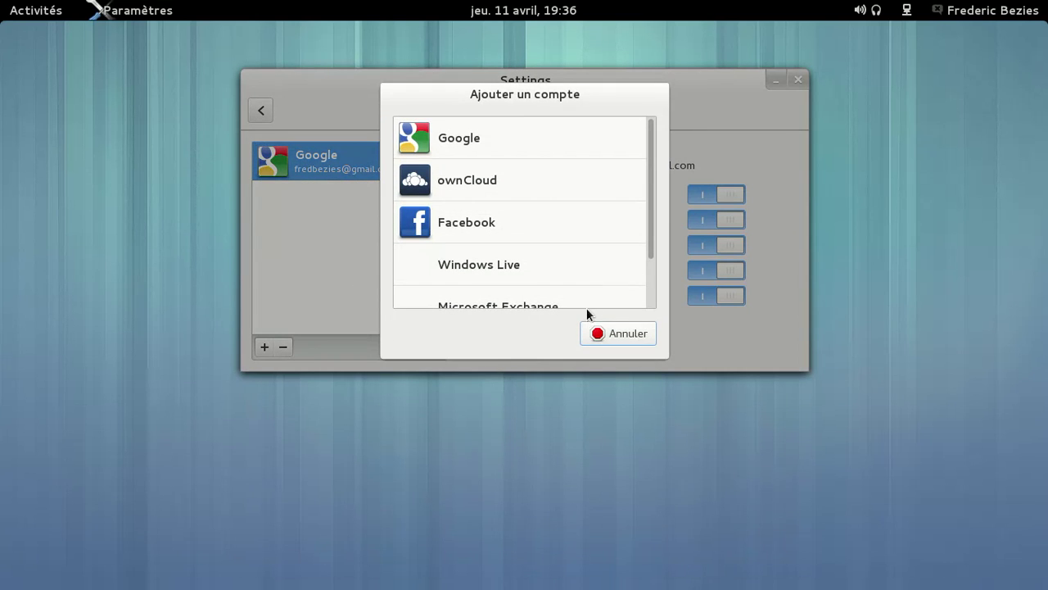
left_click(622, 333)
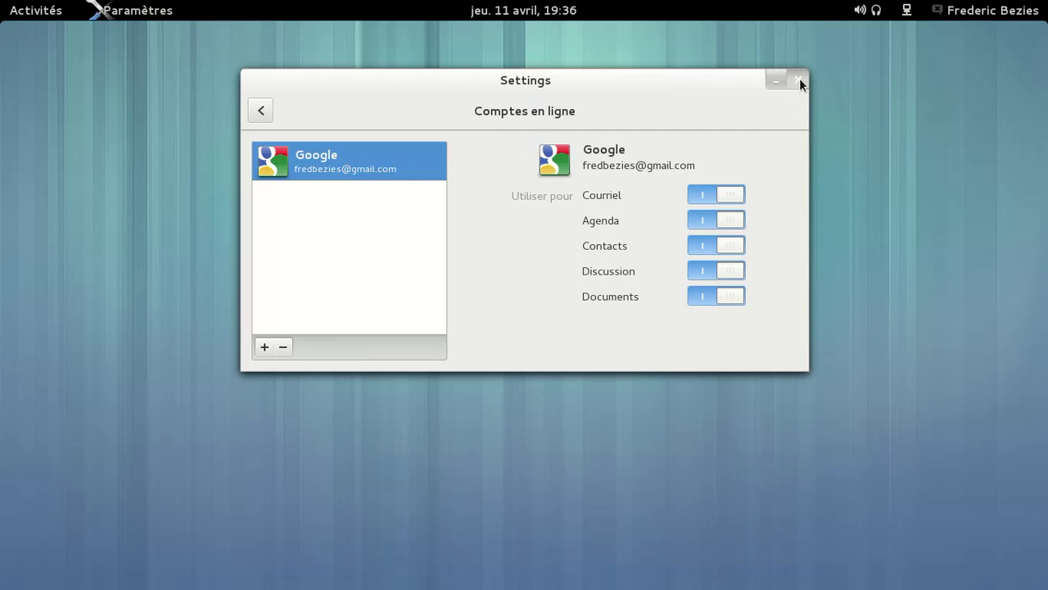
left_click(799, 80)
In Horloges, add a world clock for Londres (Heathrow Airport) and close the window
left_click(526, 11)
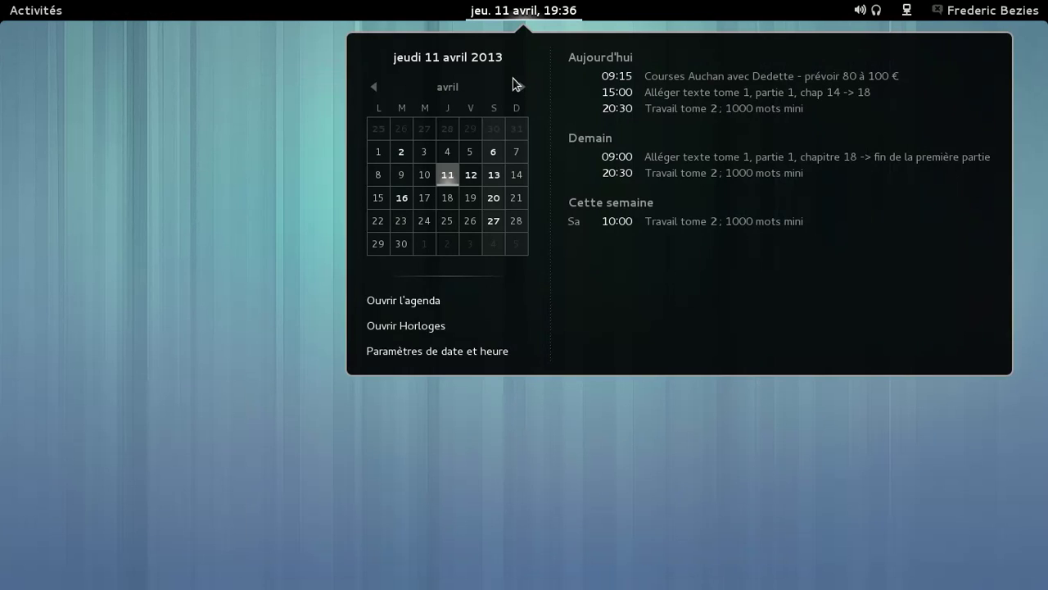
left_click(418, 327)
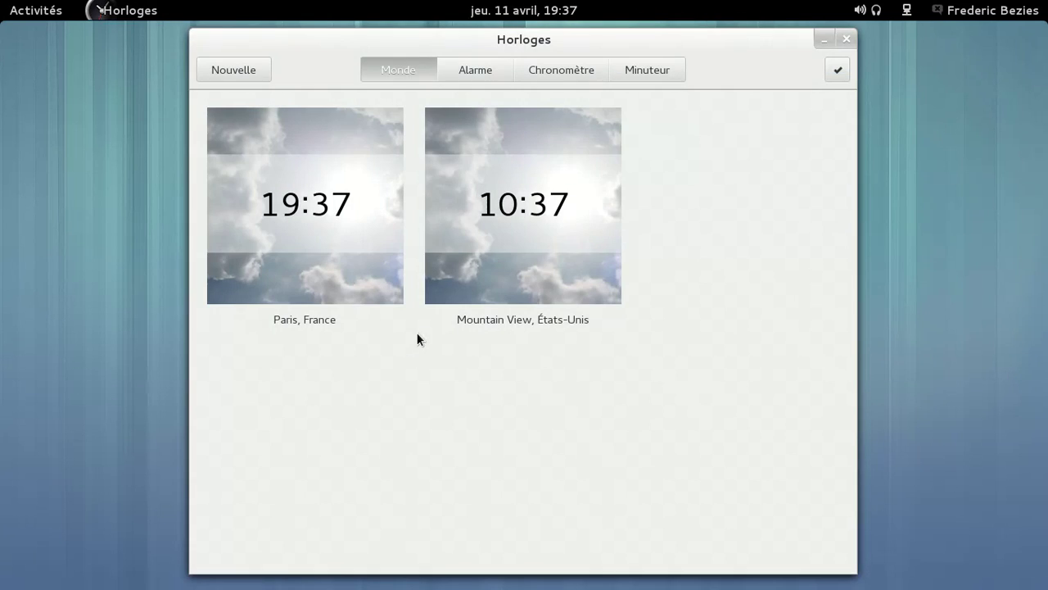
left_click(260, 74)
type("londres")
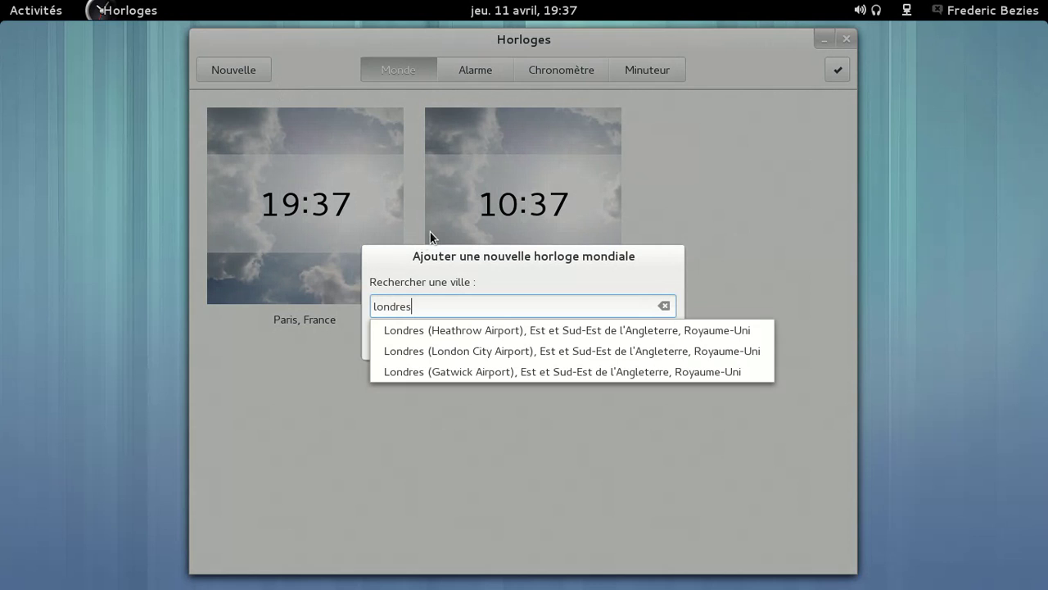
left_click(439, 337)
left_click(626, 339)
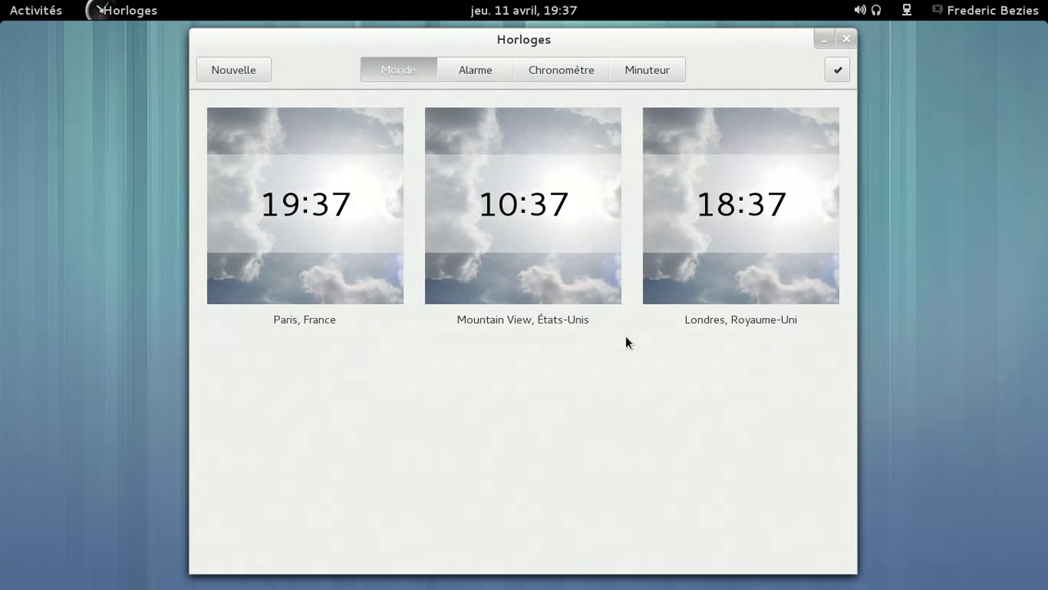
left_click(845, 40)
Open Fichiers, look inside the Public folder, and return to the home folder
mouse_move(2, 3)
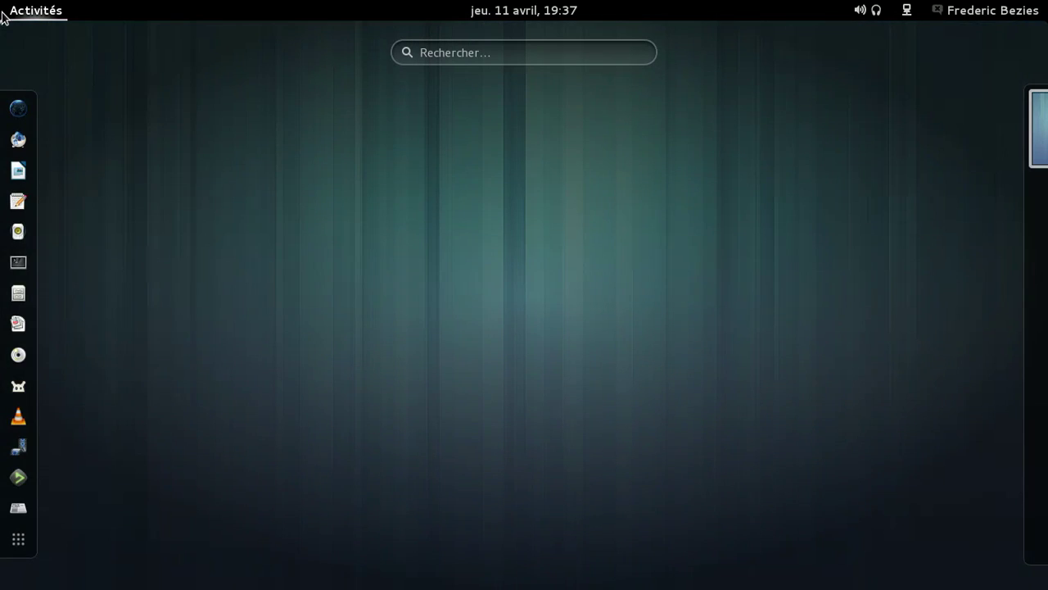
left_click(19, 298)
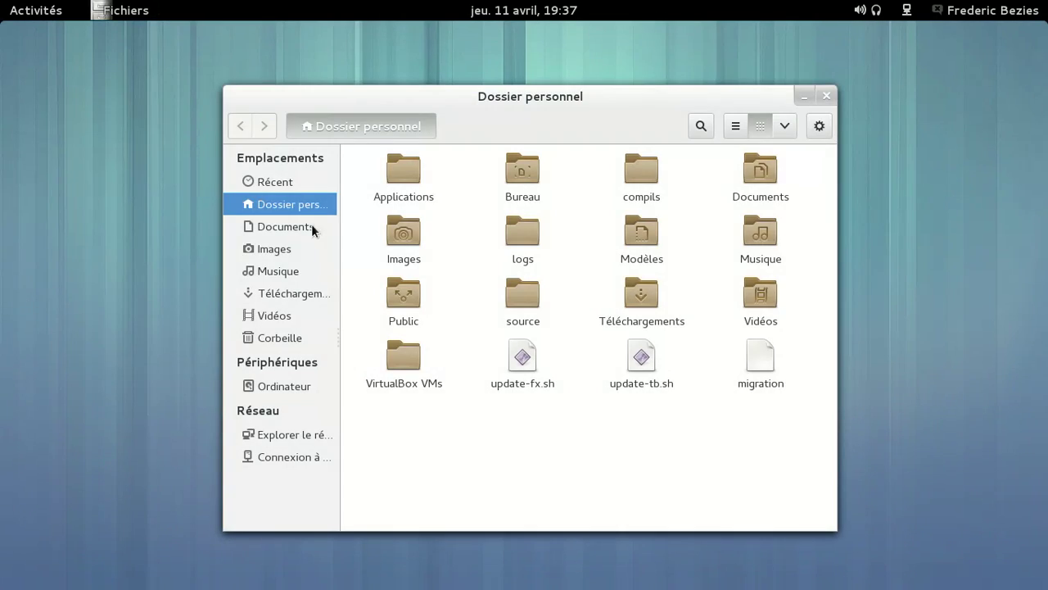
double_click(403, 295)
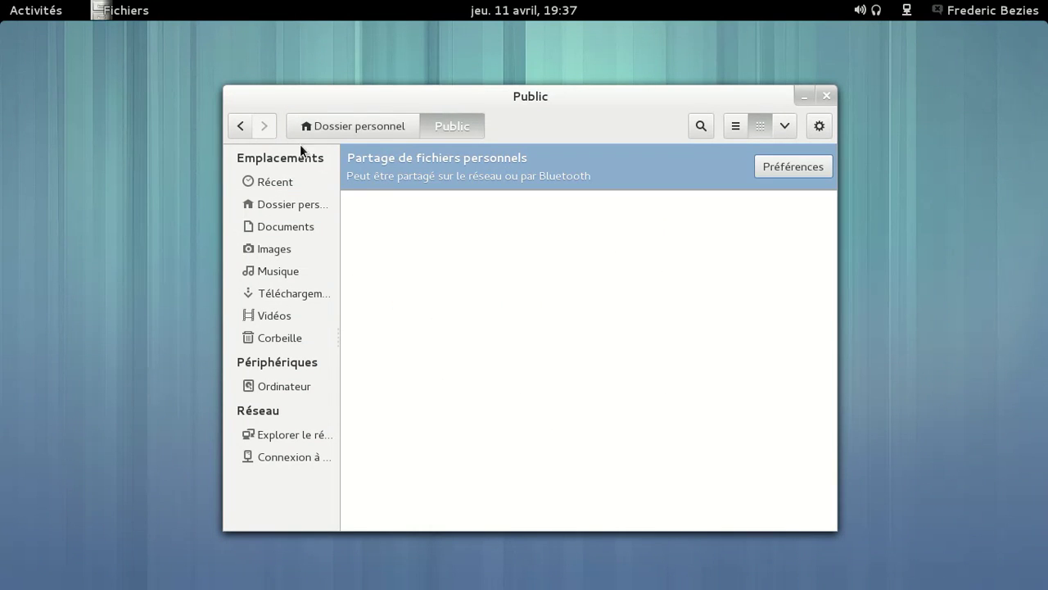
left_click(240, 126)
Open a terminal from the home folder and run "uname -a"
right_click(444, 431)
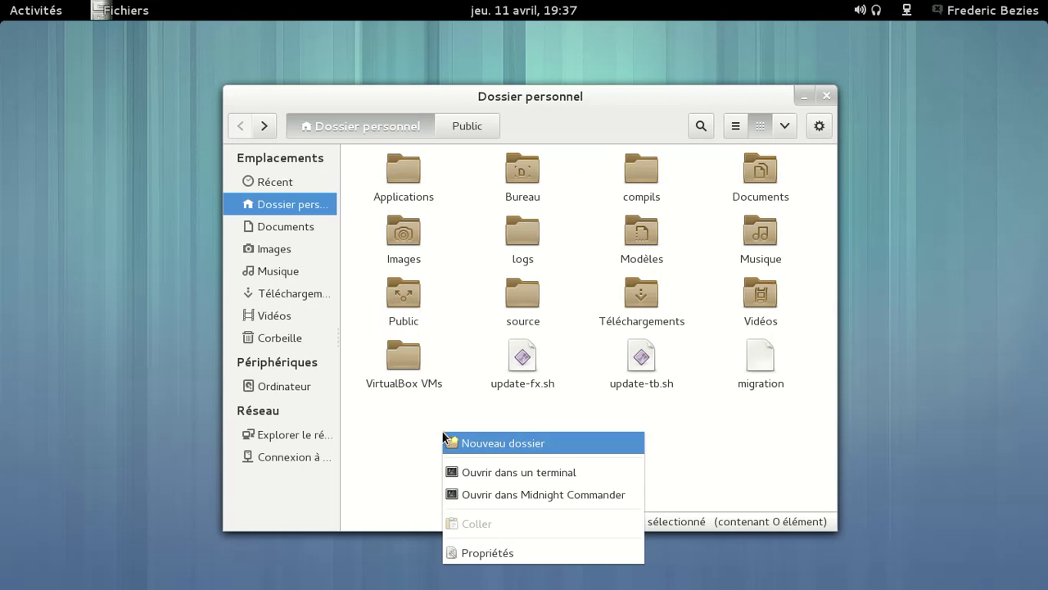
left_click(494, 469)
type("uname -a")
key("Return")
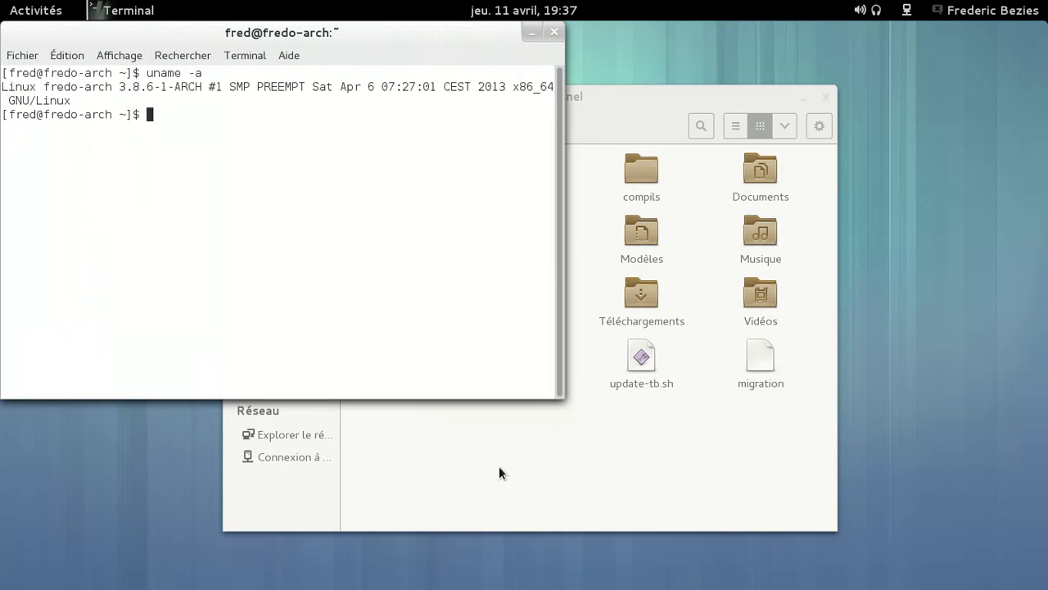
View the terminal's About information, and close both the terminal and the file manager
left_click(290, 55)
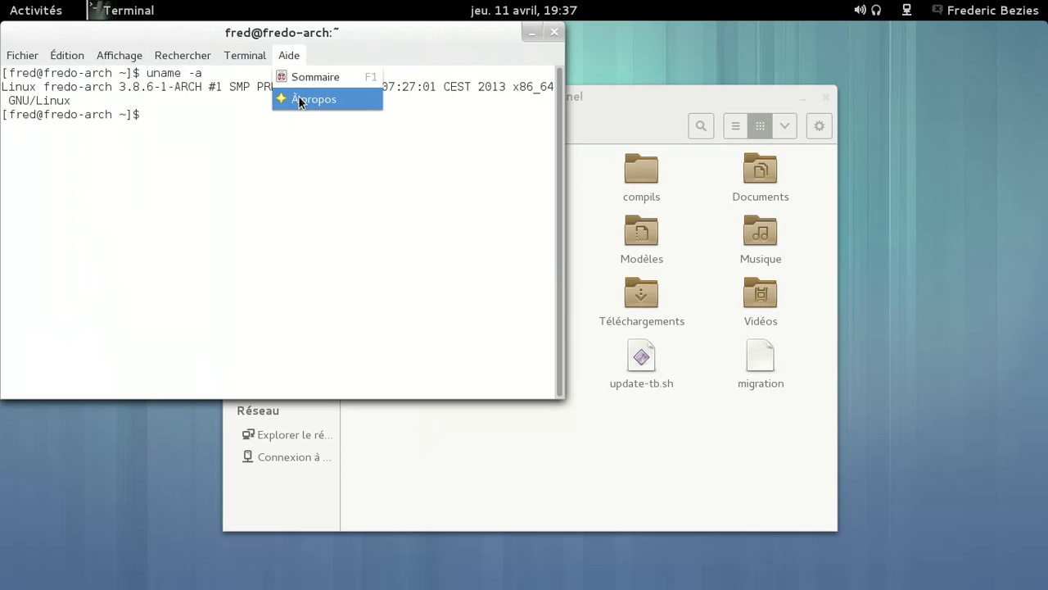
left_click(298, 98)
left_click(409, 313)
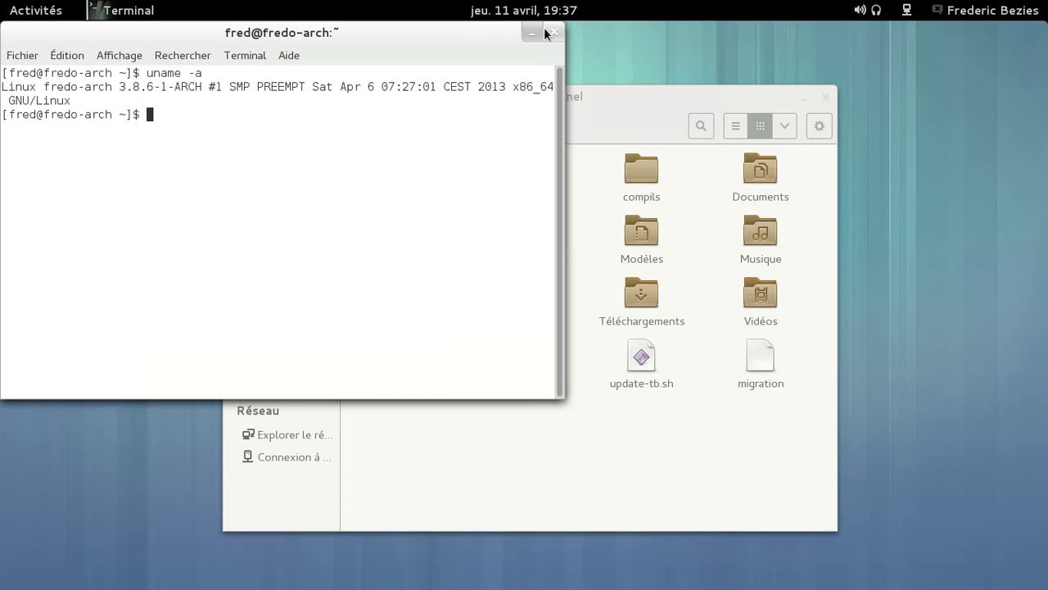
left_click(555, 31)
left_click(825, 97)
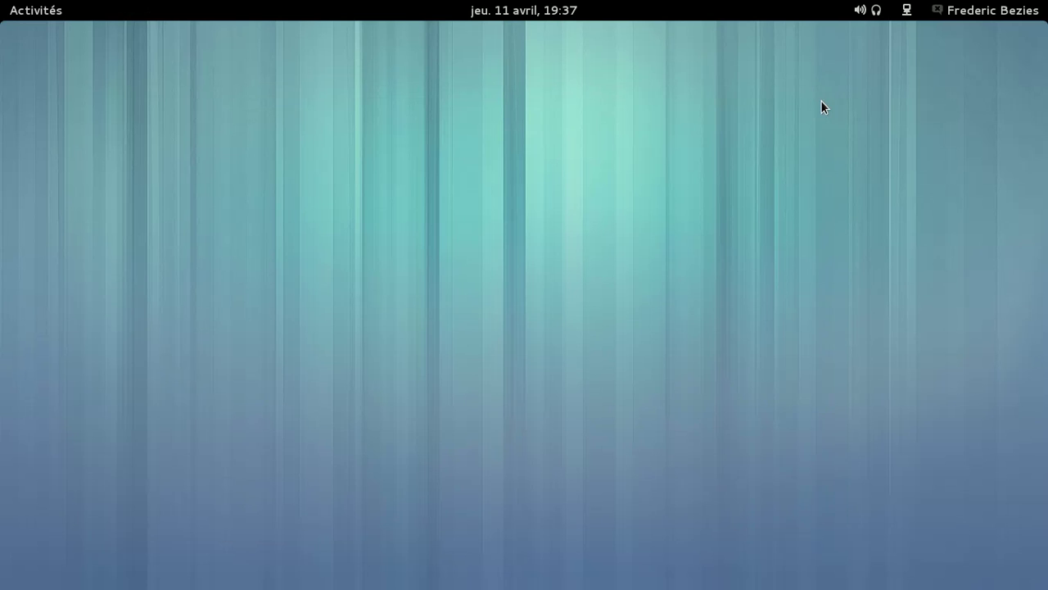
Launch Rhythmbox and view its About information
left_click(11, 10)
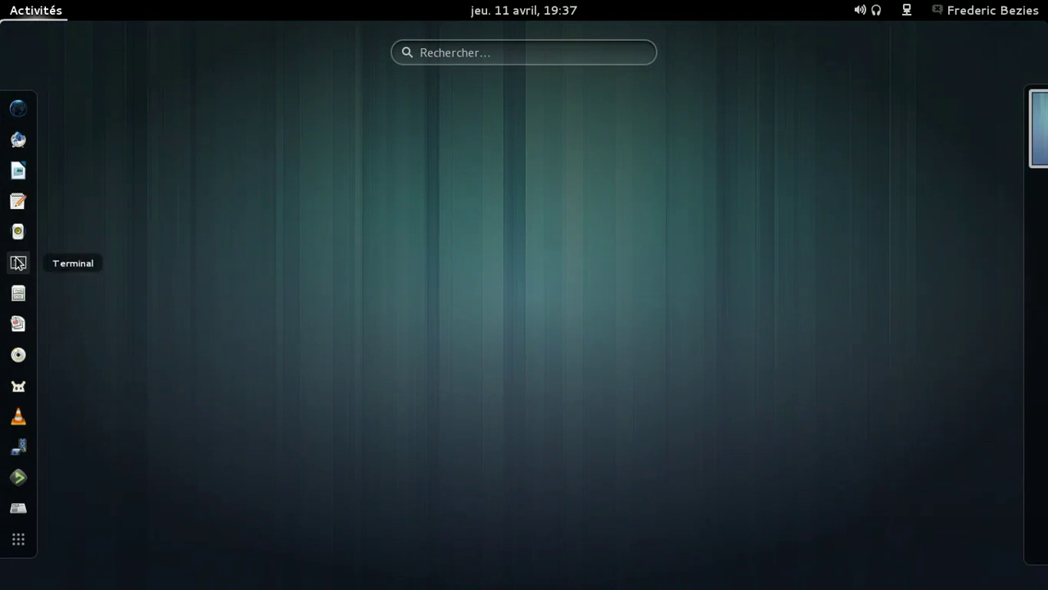
left_click(17, 235)
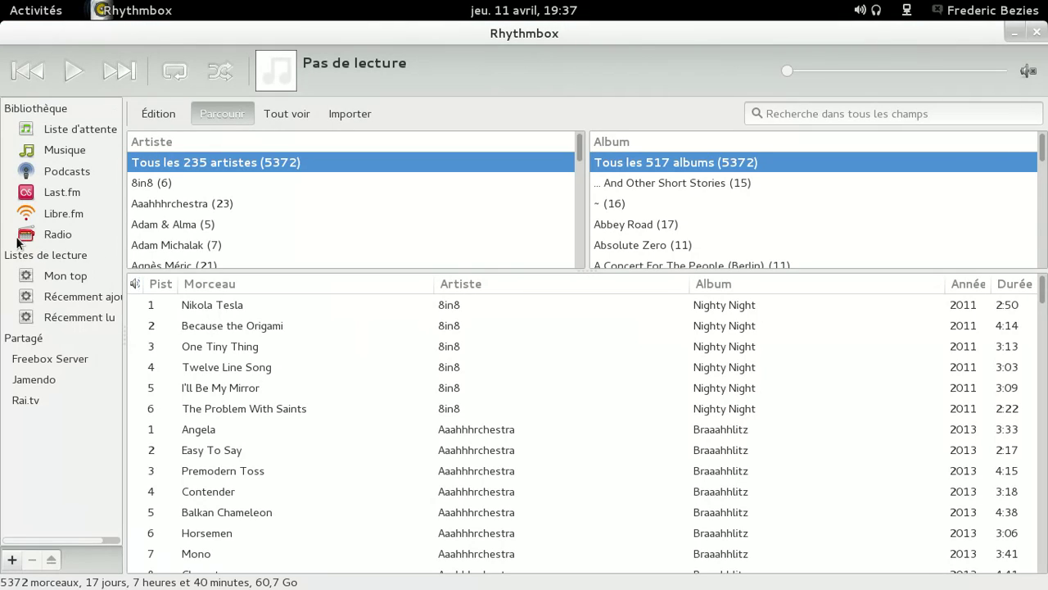
left_click(106, 10)
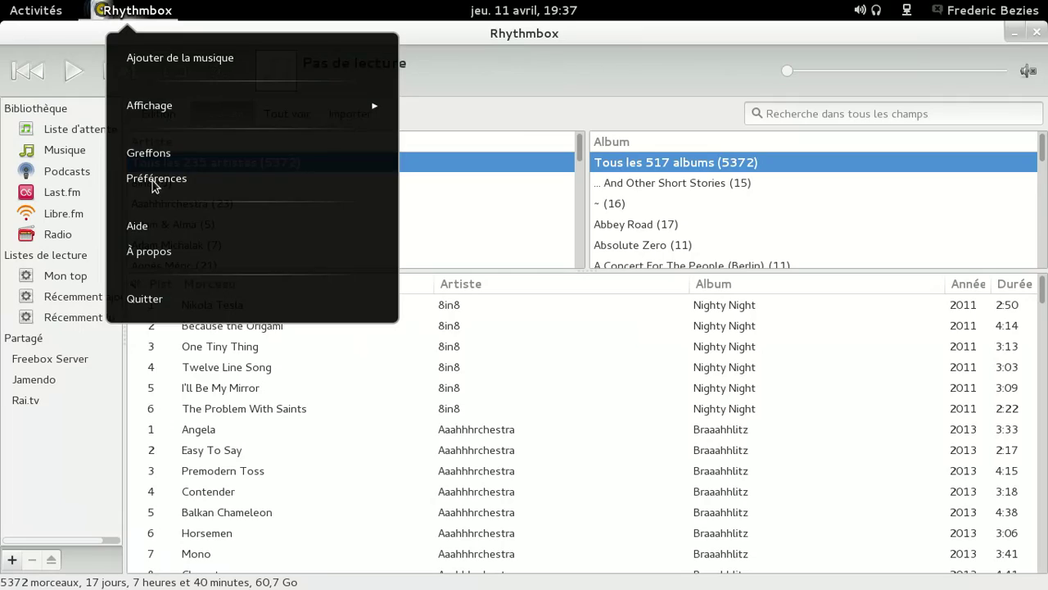
left_click(163, 246)
left_click(644, 411)
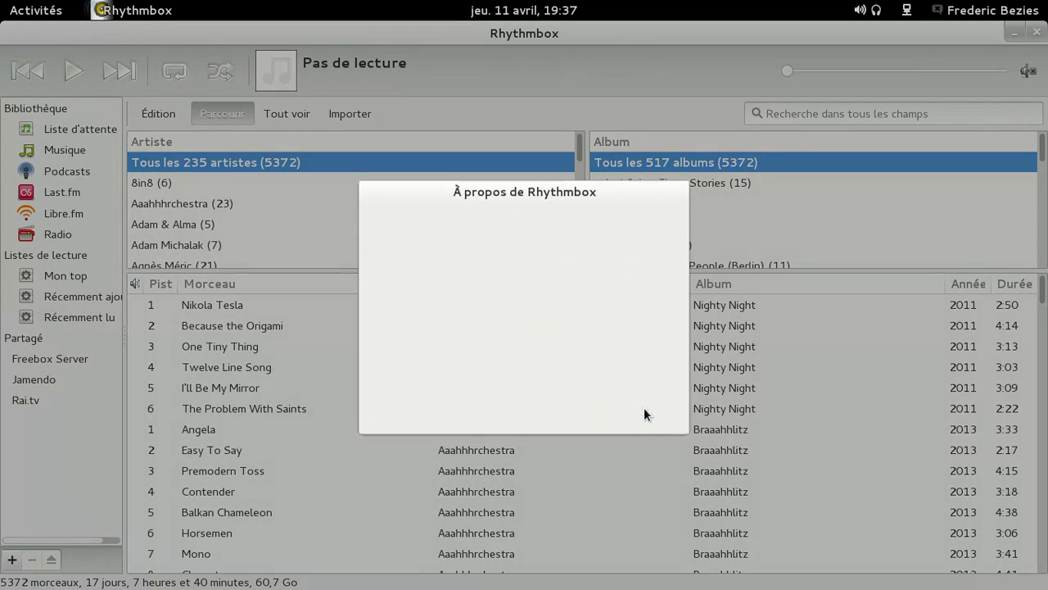
Toggle the Navigateur de médias Grilo plugin in Rhythmbox's plugin configuration, leaving it enabled, and close Rhythmbox
left_click(107, 10)
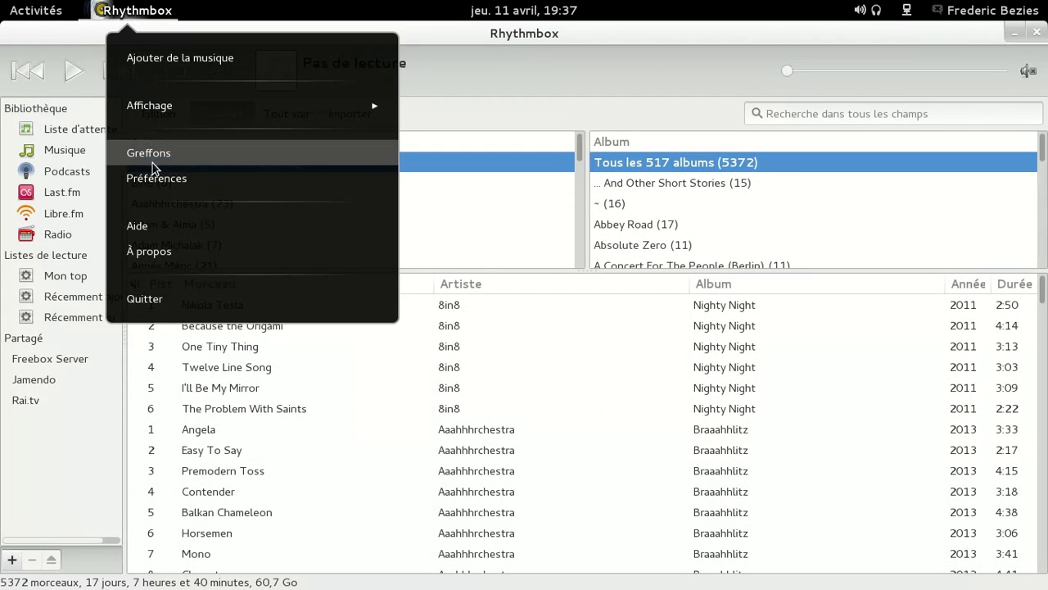
left_click(154, 160)
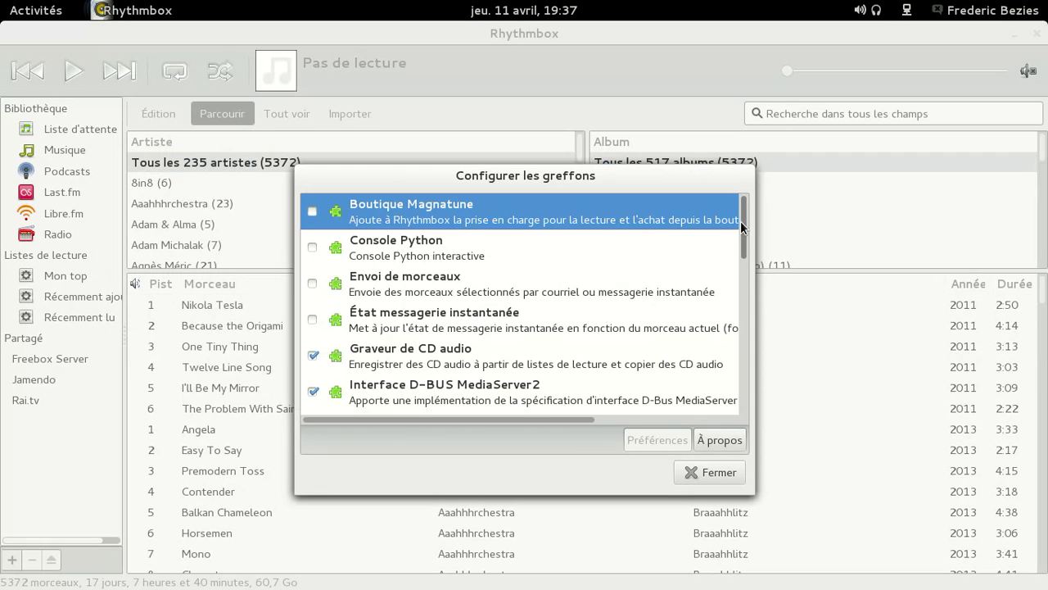
scroll(740, 221, "down", 6)
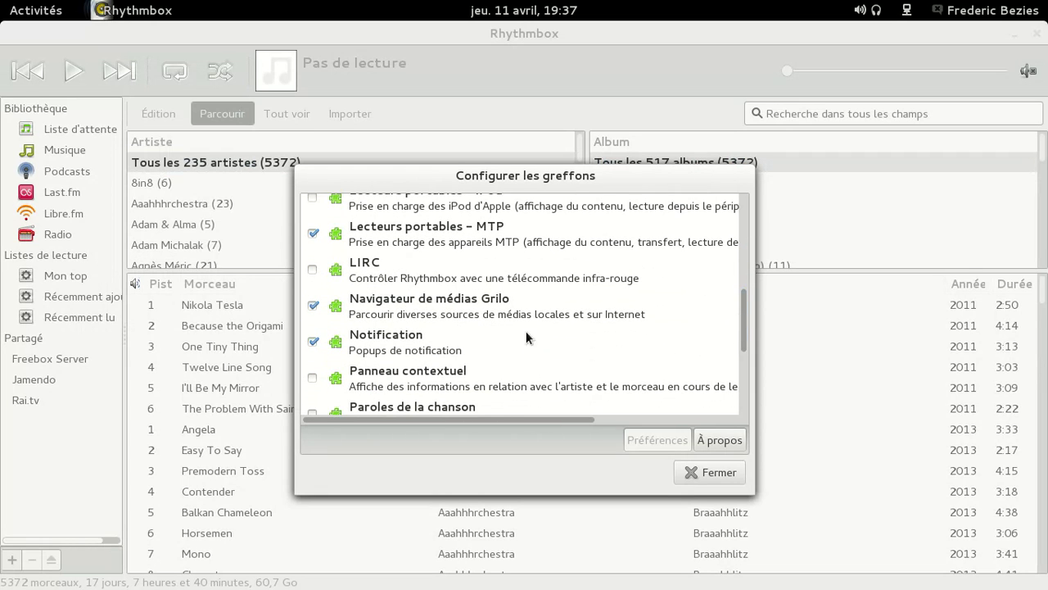
left_click(312, 306)
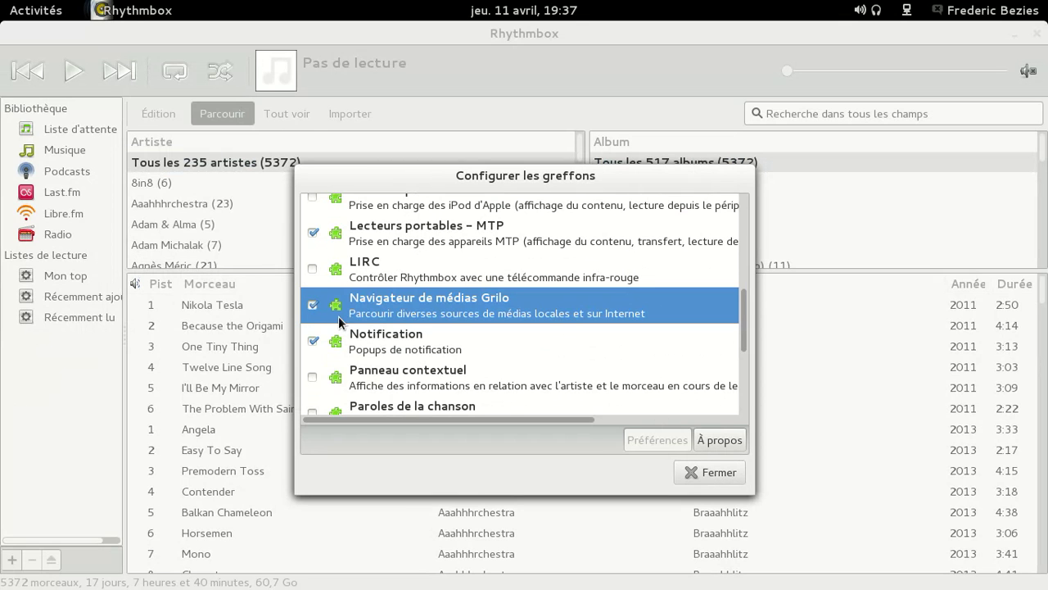
left_click(706, 472)
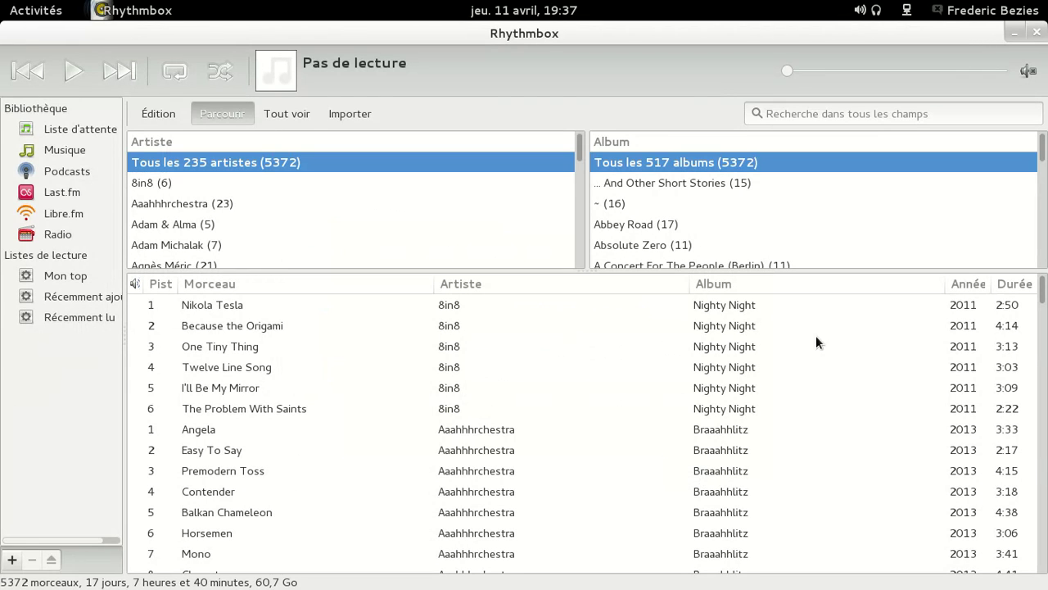
left_click(1037, 32)
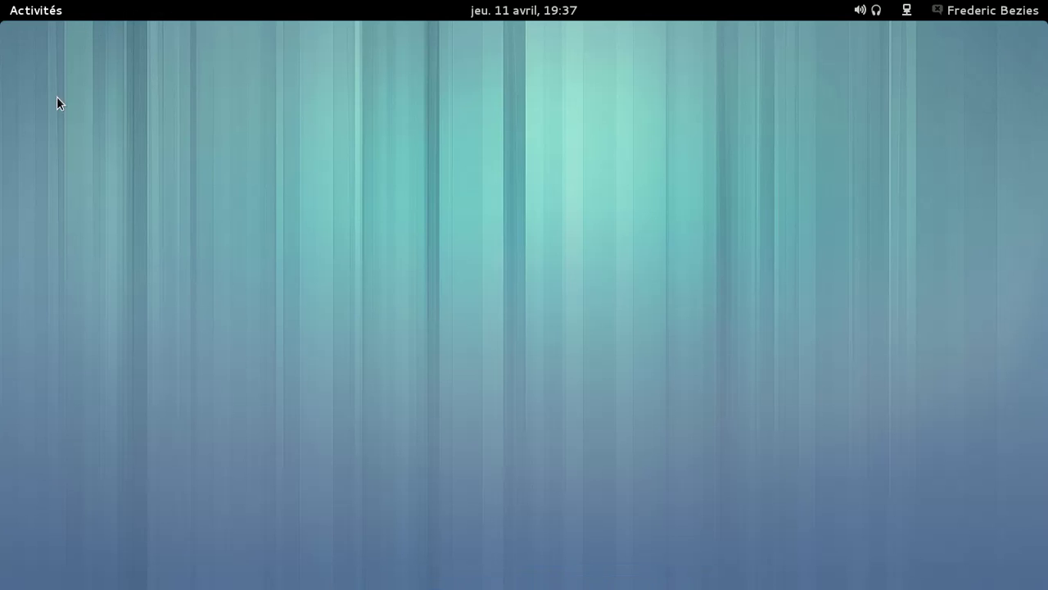
Relaunch Rhythmbox, open the shared Jamendo source and expand its list of artists
mouse_move(1, 1)
left_click(21, 232)
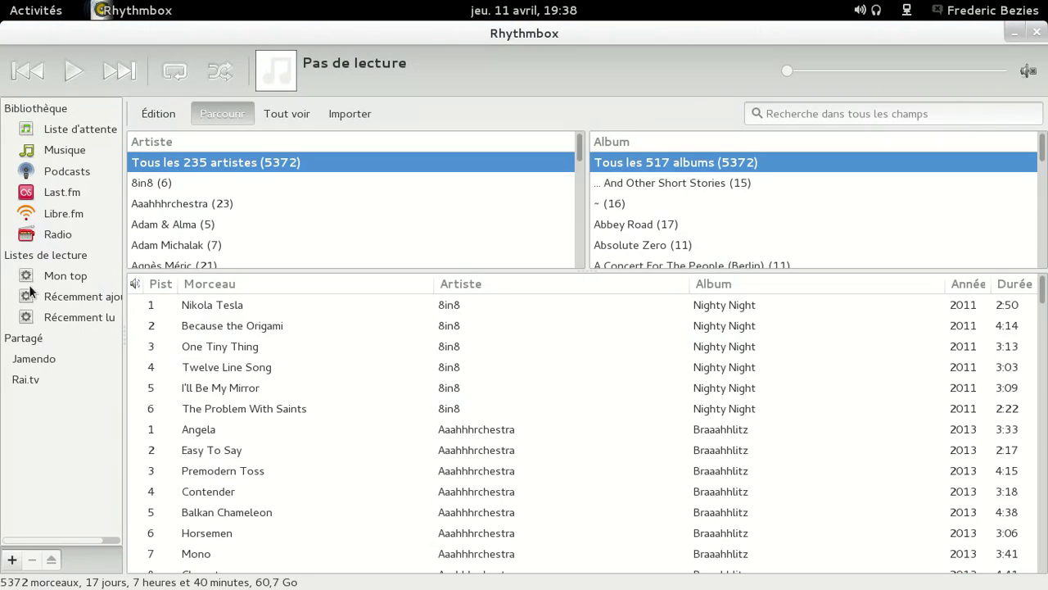
left_click(57, 380)
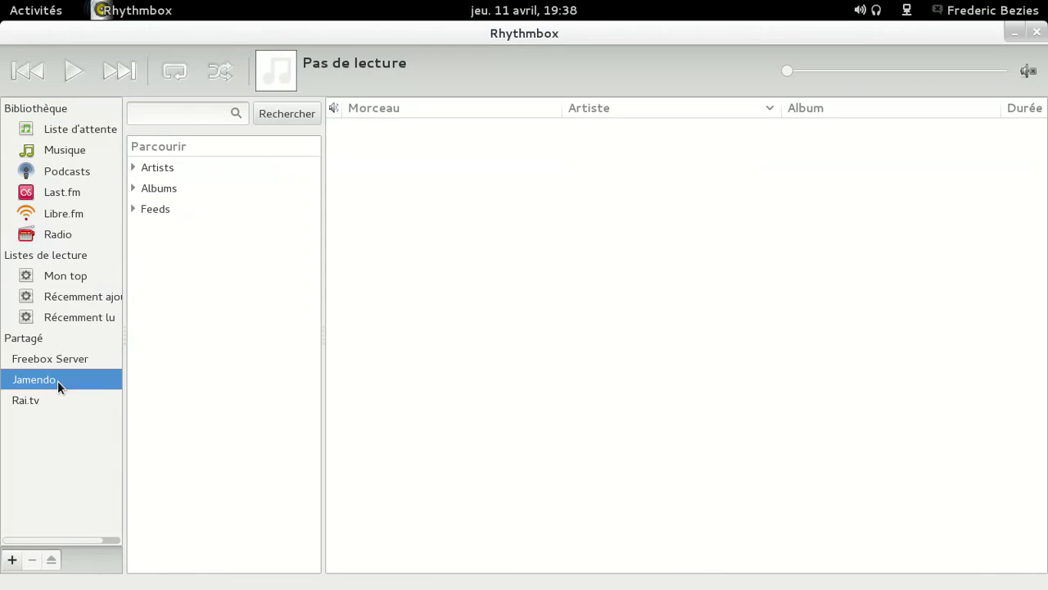
left_click(133, 210)
left_click(134, 209)
left_click(131, 167)
Search the Jamendo source for "tryad"
left_click(163, 112)
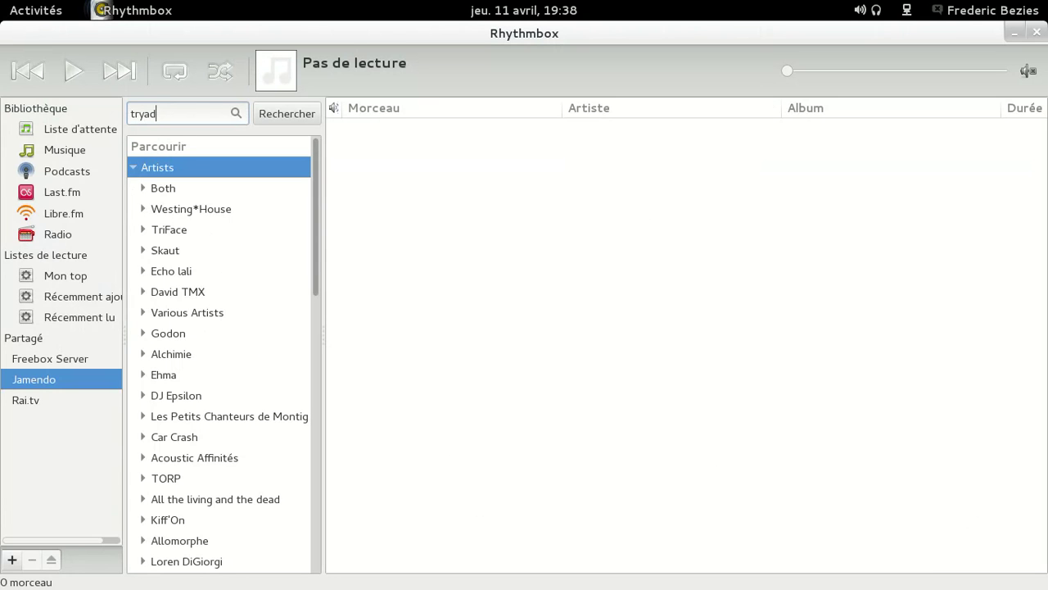
type("tryad")
key("Return")
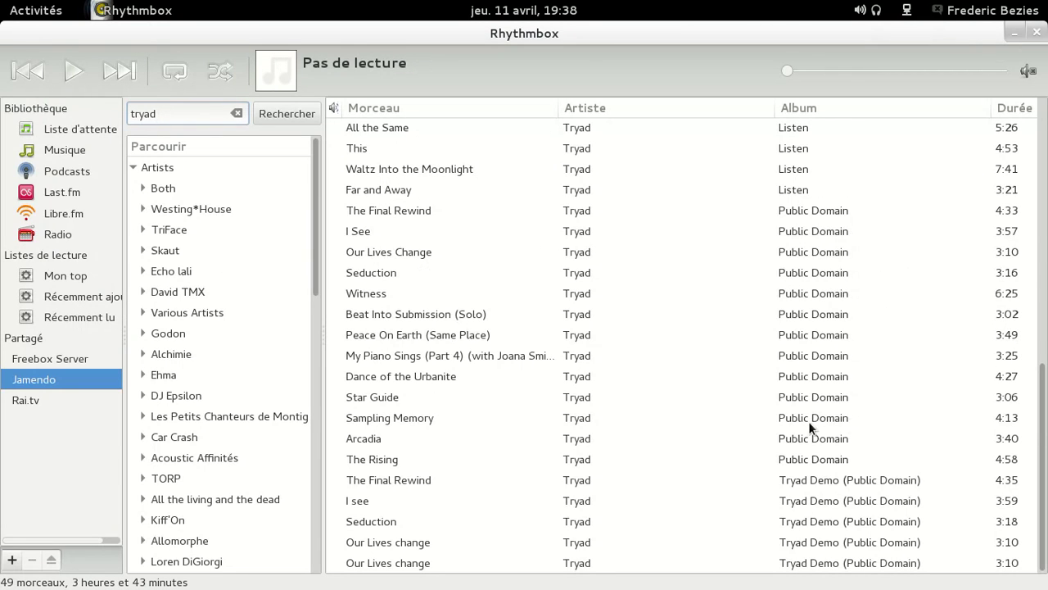
Play Tryad's "All the Same" from the album Listen, preview its cover, and close Rhythmbox from the Musique library
double_click(761, 129)
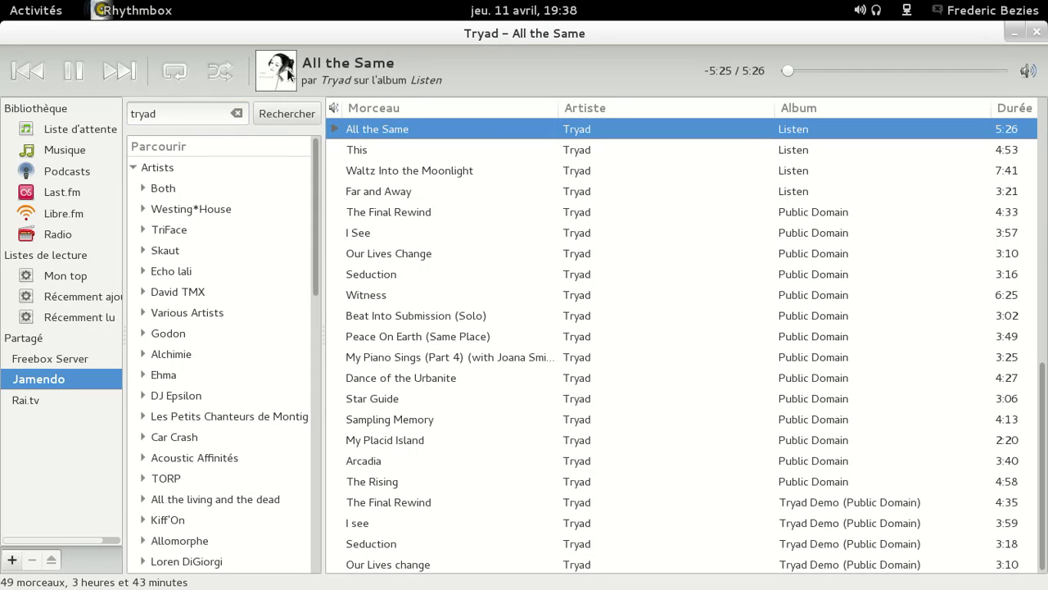
mouse_move(288, 74)
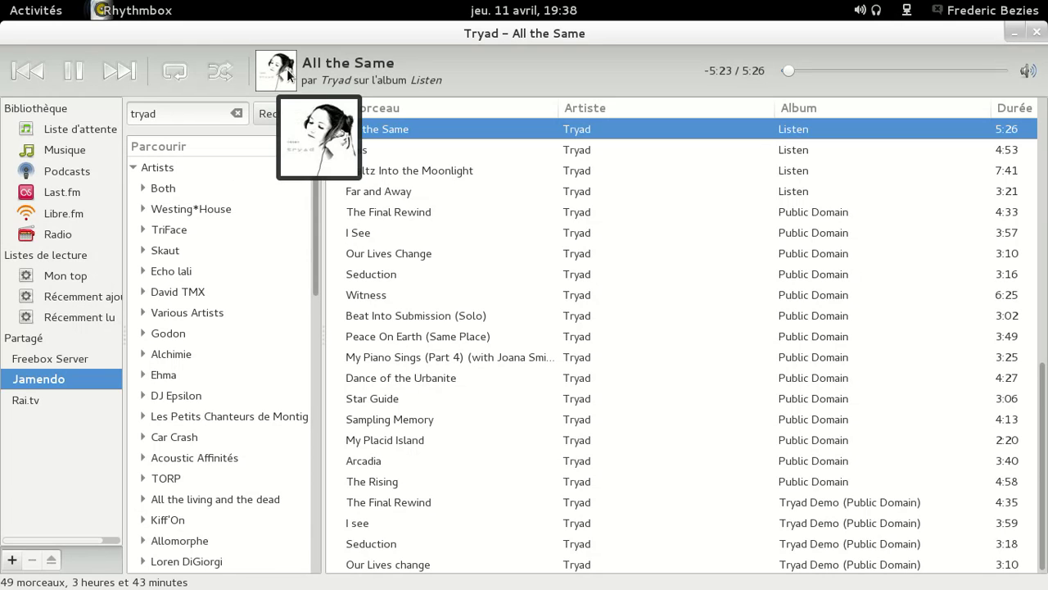
left_click(64, 152)
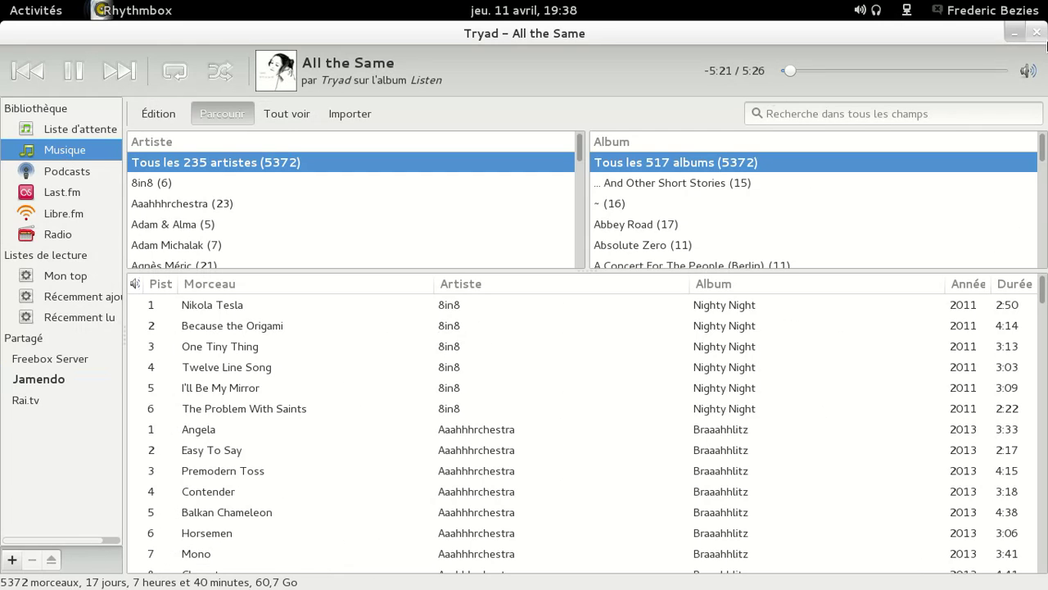
left_click(1036, 32)
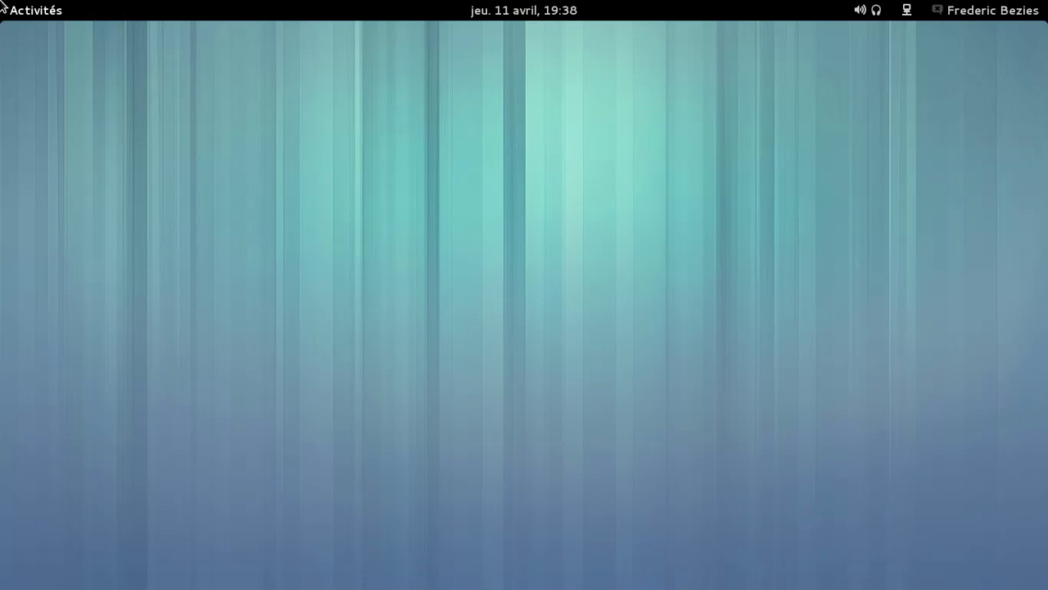
Launch gedit, view its About information, and close the editor
mouse_move(2, 7)
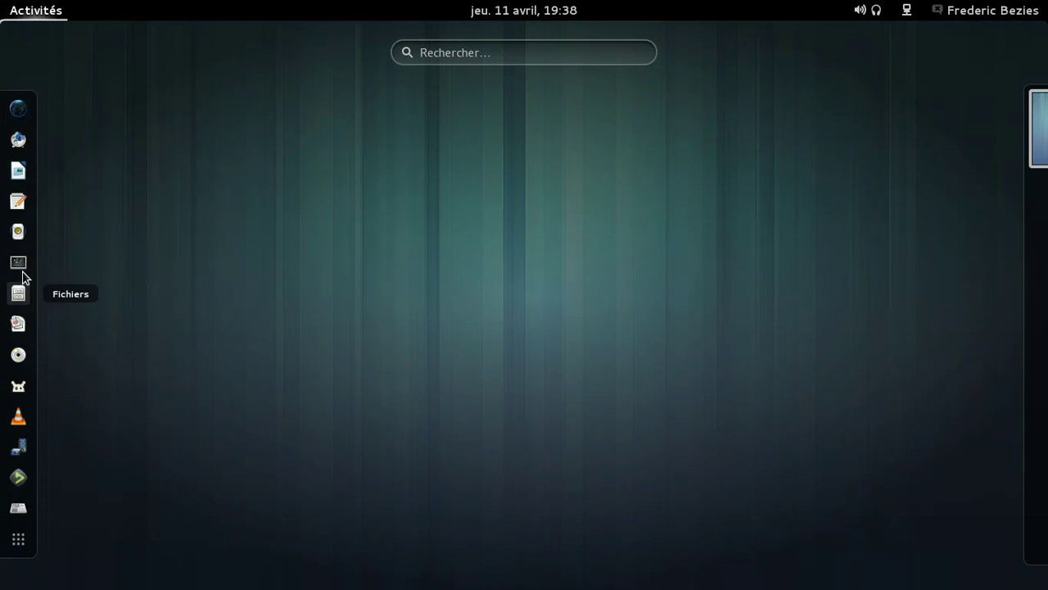
left_click(22, 196)
left_click(118, 10)
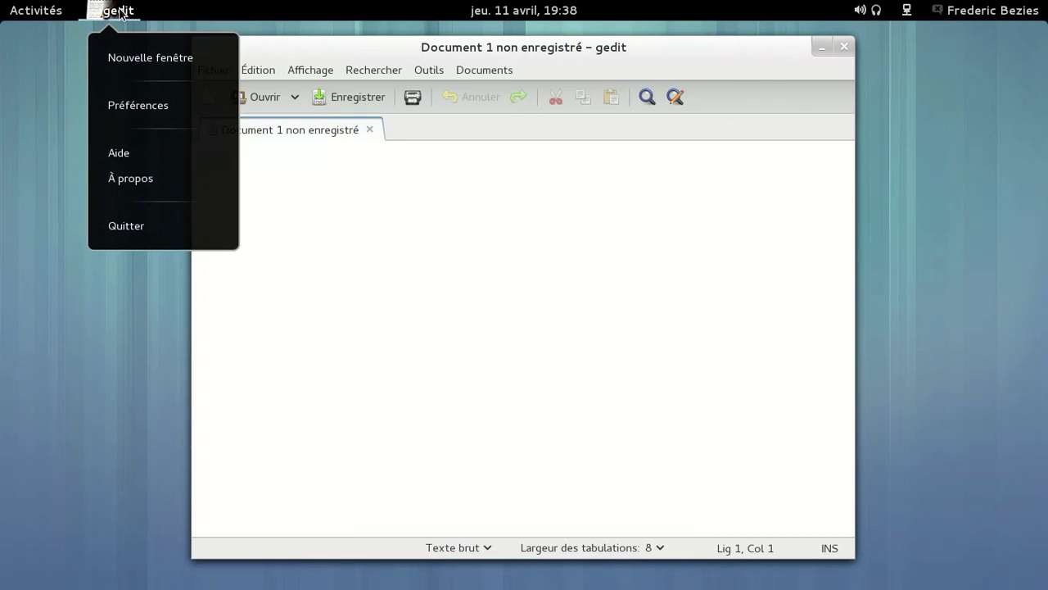
left_click(149, 178)
left_click(643, 474)
left_click(842, 50)
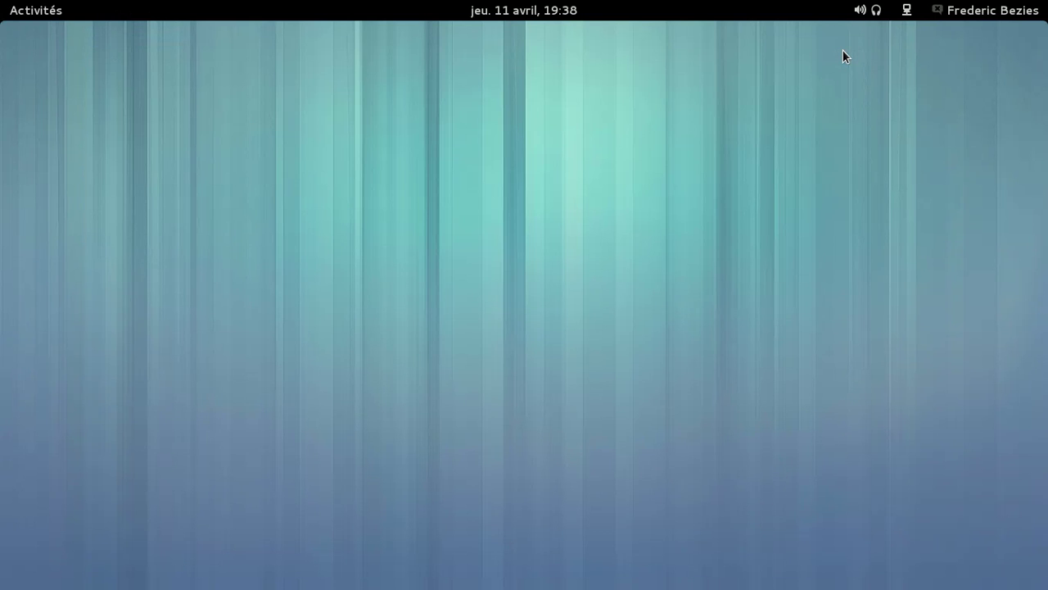
Show the applications grid, comparing the frequently used applications with the full list down to its end
key("super")
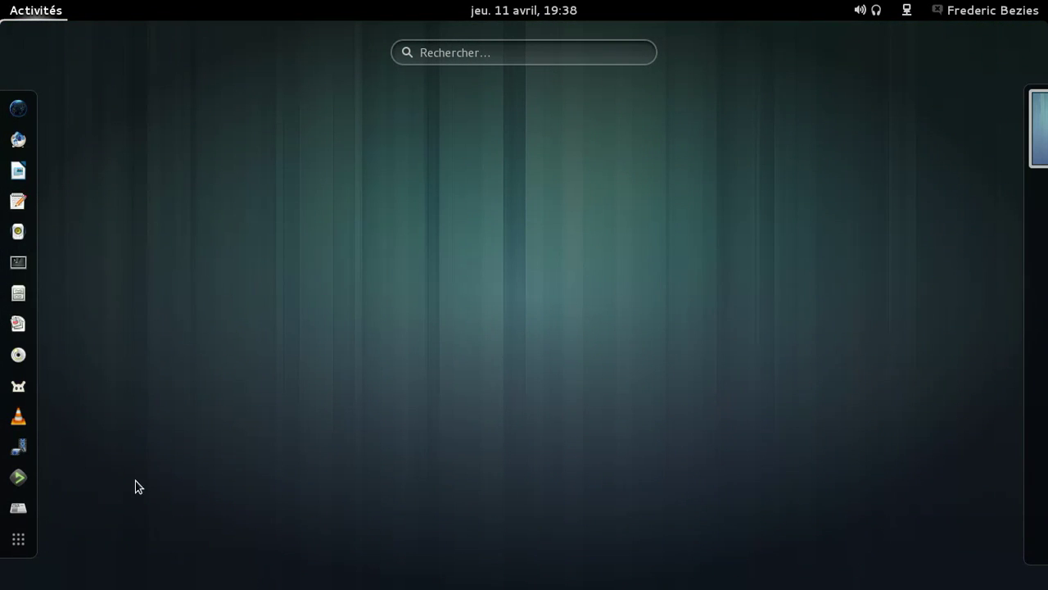
left_click(18, 539)
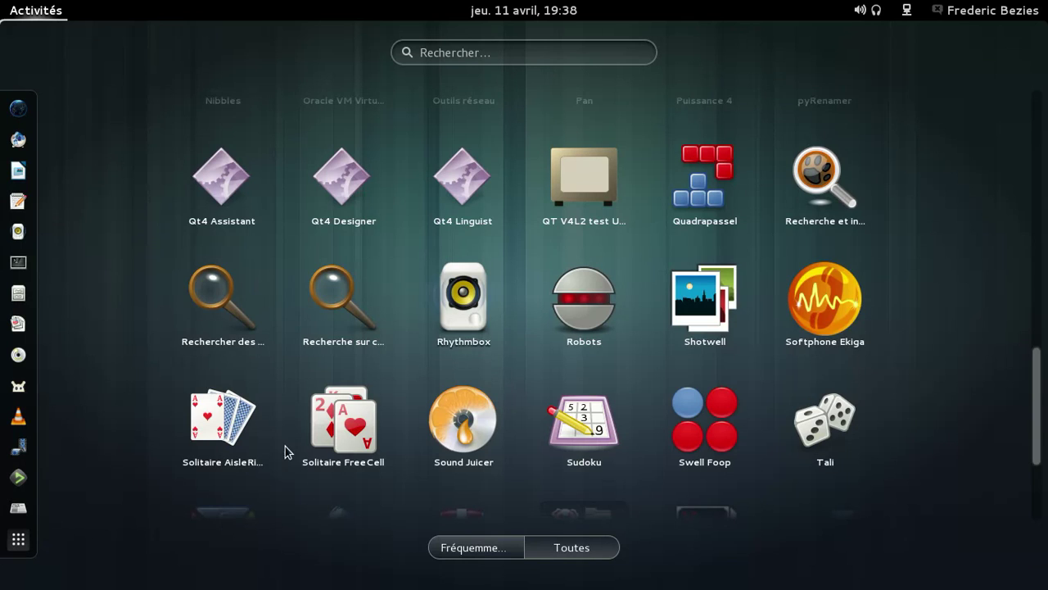
left_click(508, 551)
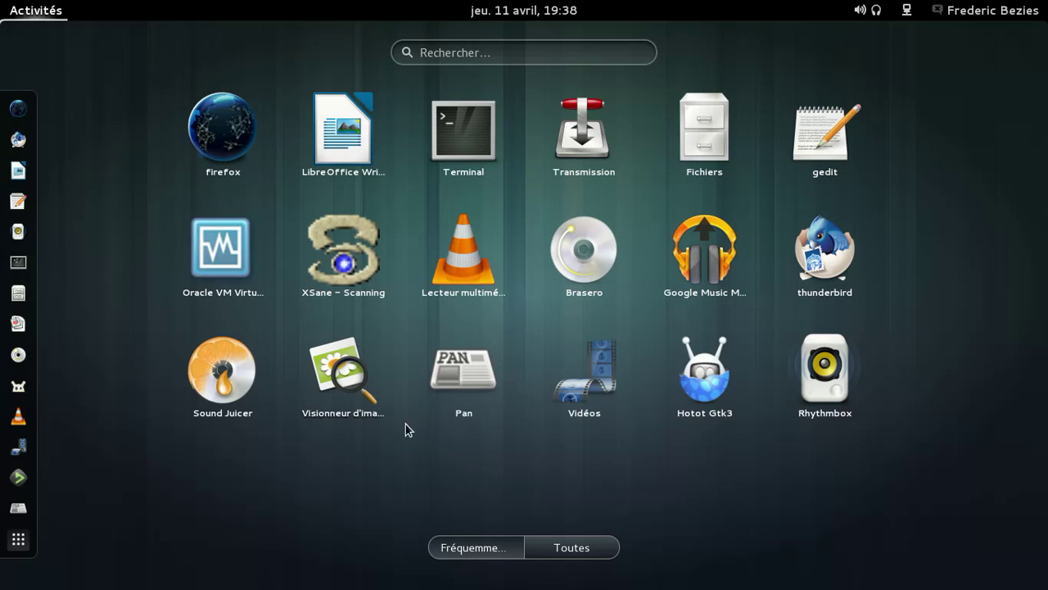
left_click(596, 548)
left_click_drag(1035, 409, 1046, 543)
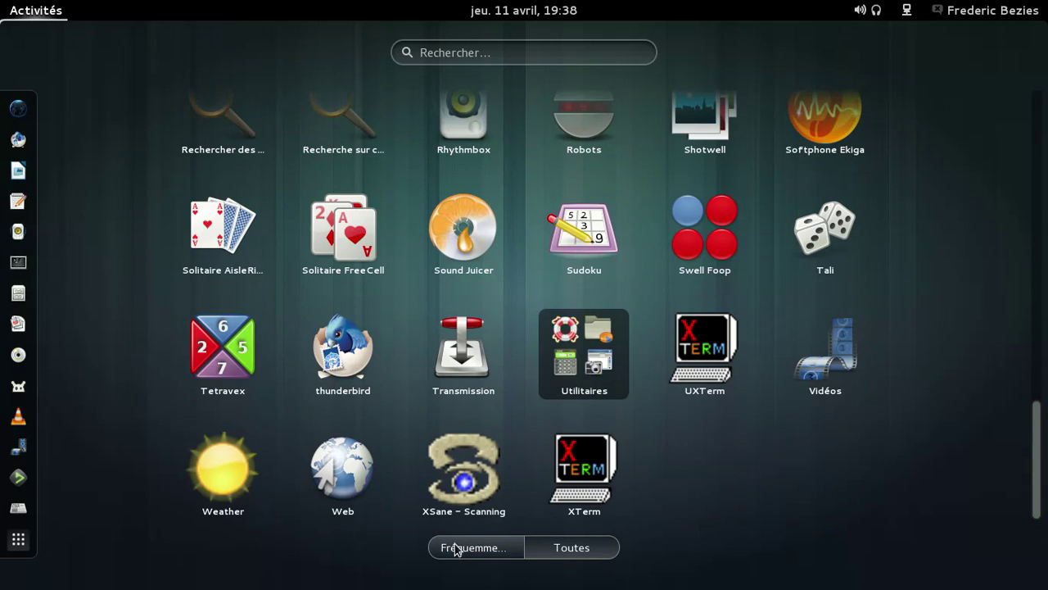
Launch Weather and add "Bordeaux, France" as a new location
left_click(214, 480)
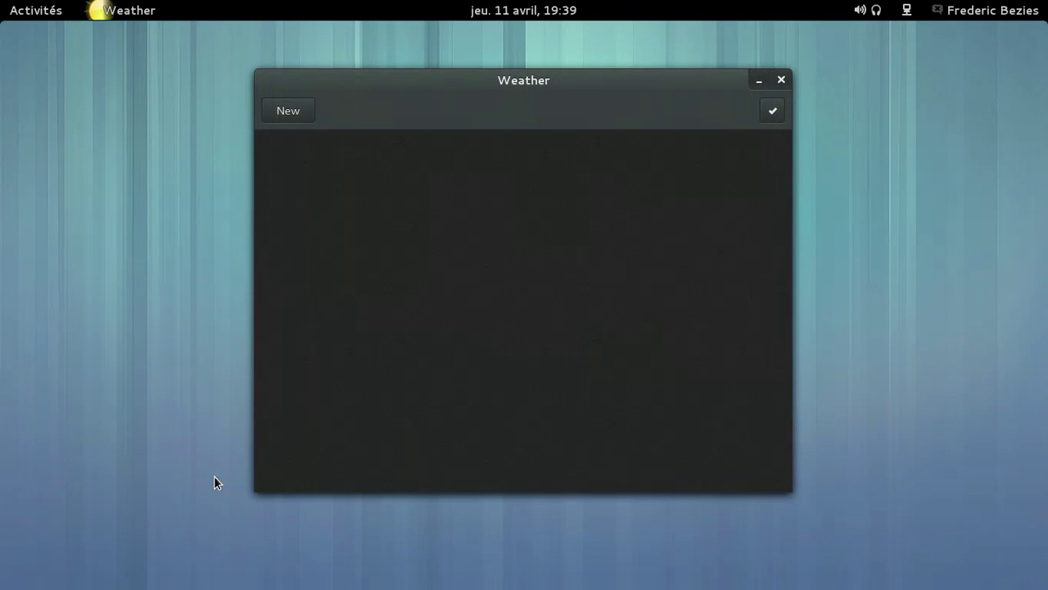
left_click(291, 111)
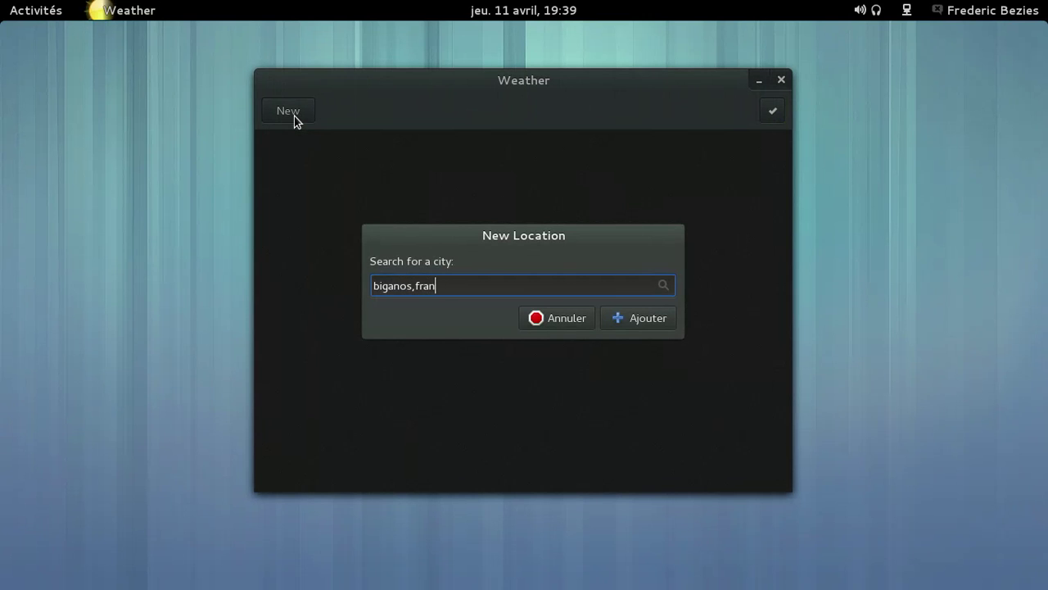
type("bi")
key("BackSpace")
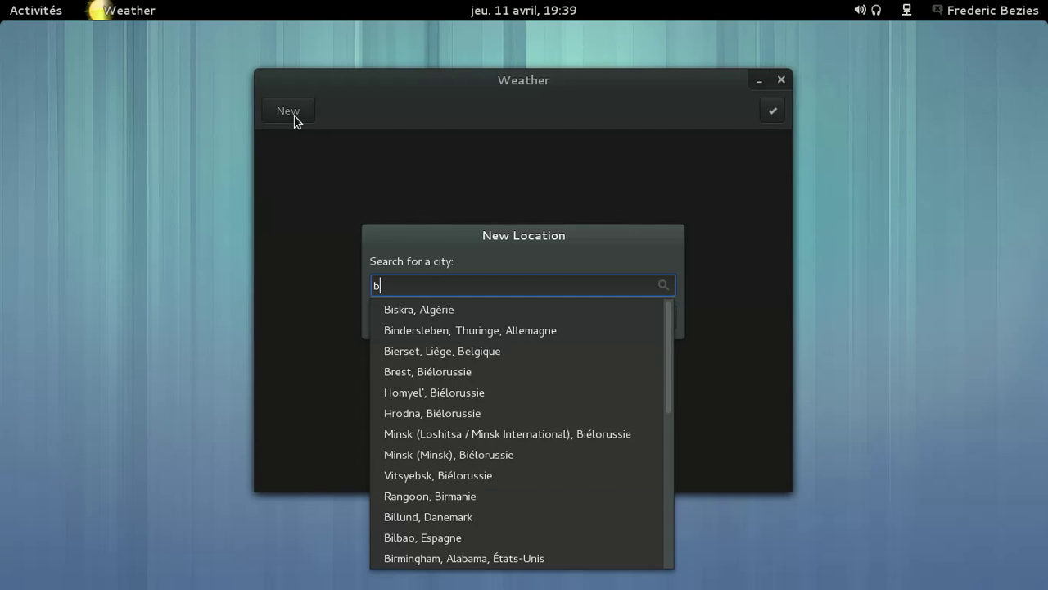
type("ig")
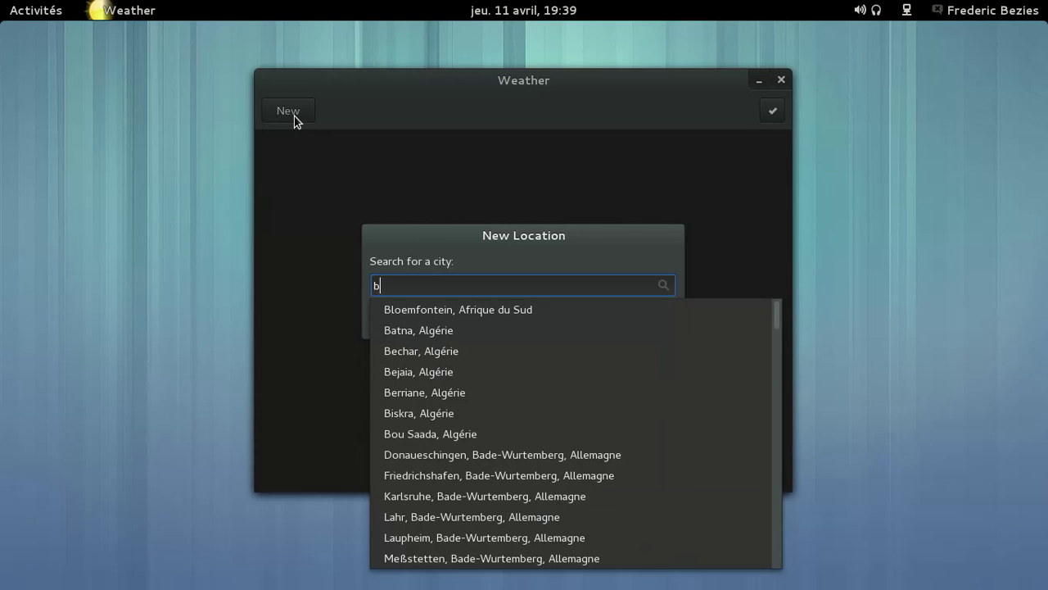
type("or")
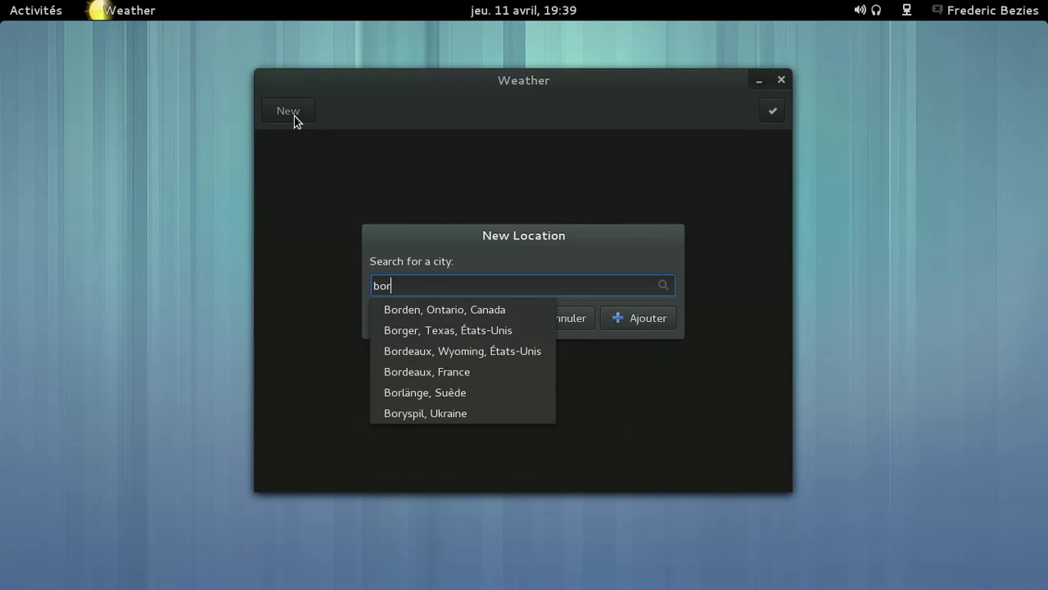
left_click(453, 373)
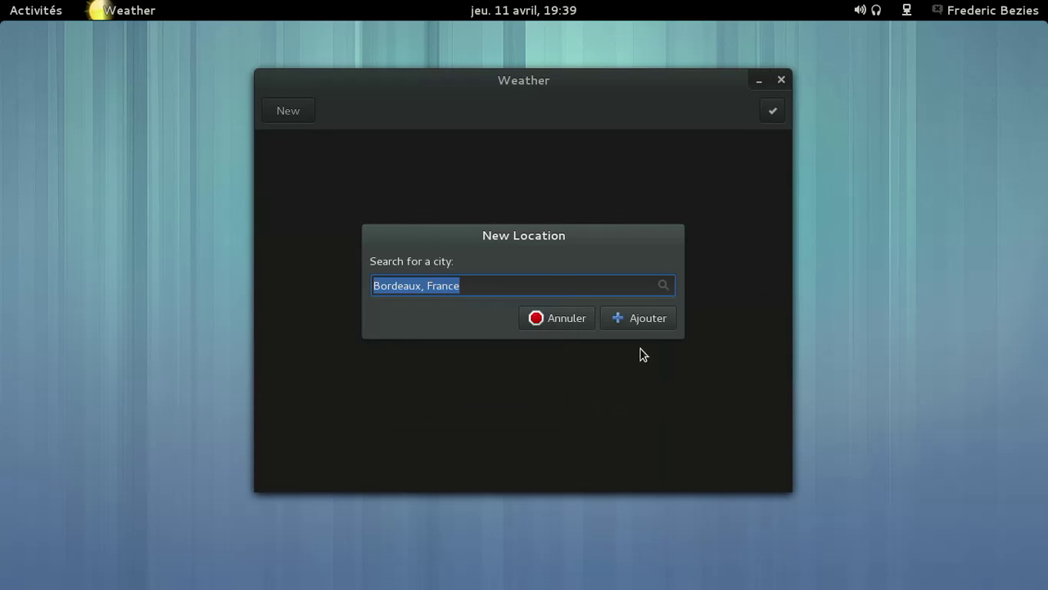
left_click(650, 321)
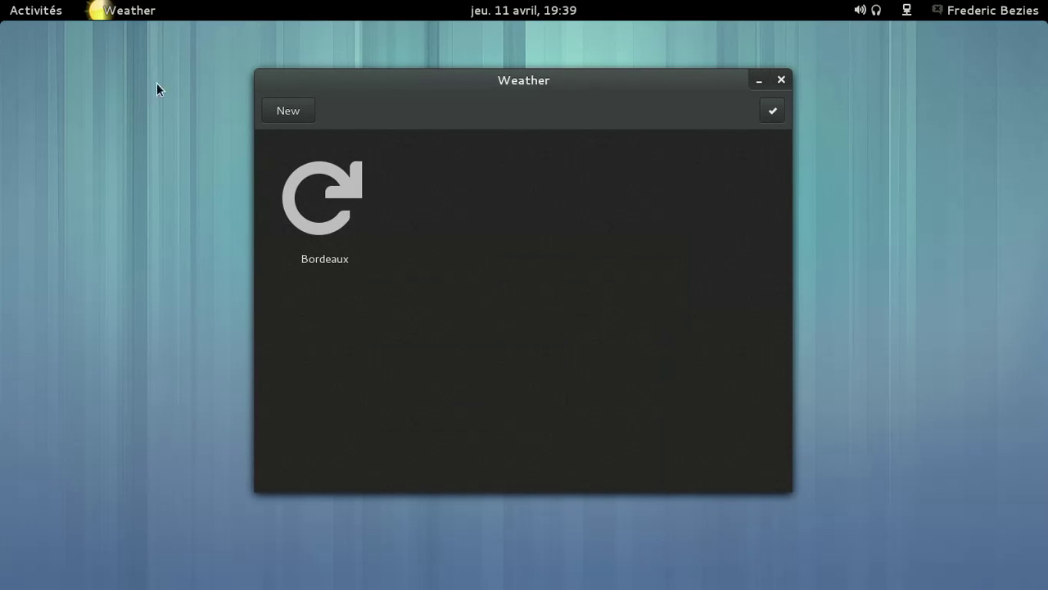
View Weather's About information and close it
left_click(131, 11)
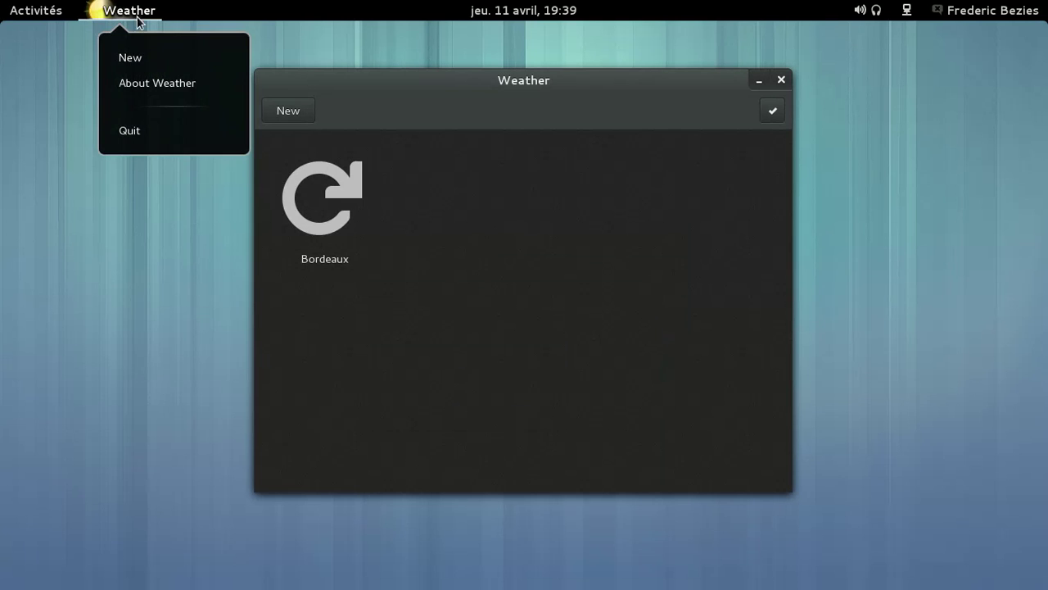
left_click(144, 82)
left_click(665, 388)
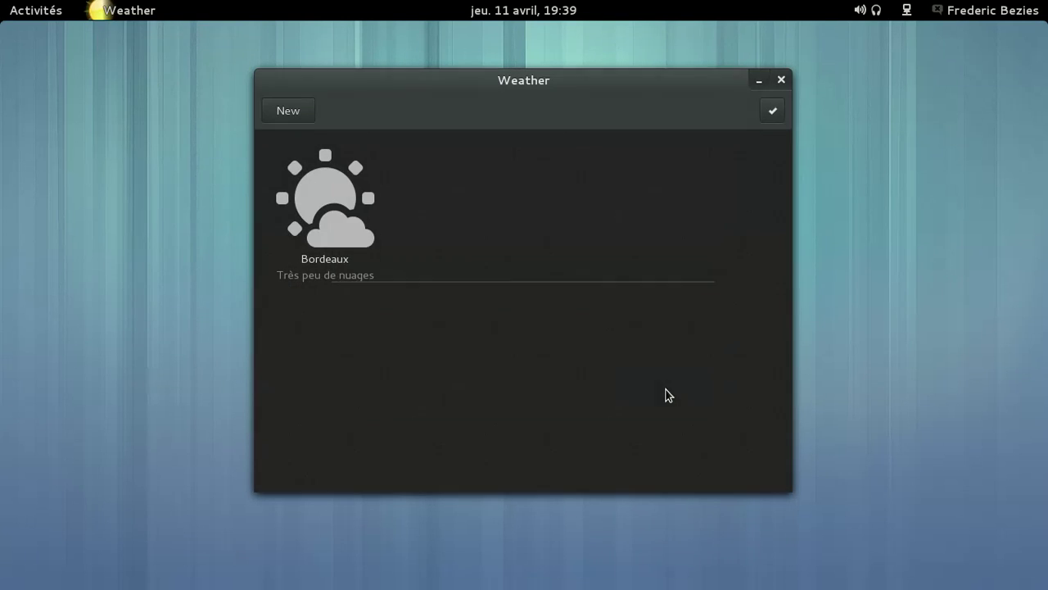
Open the Bordeaux forecast, show and hide the detailed forecast for today, and reposition the Weather window
left_click(346, 233)
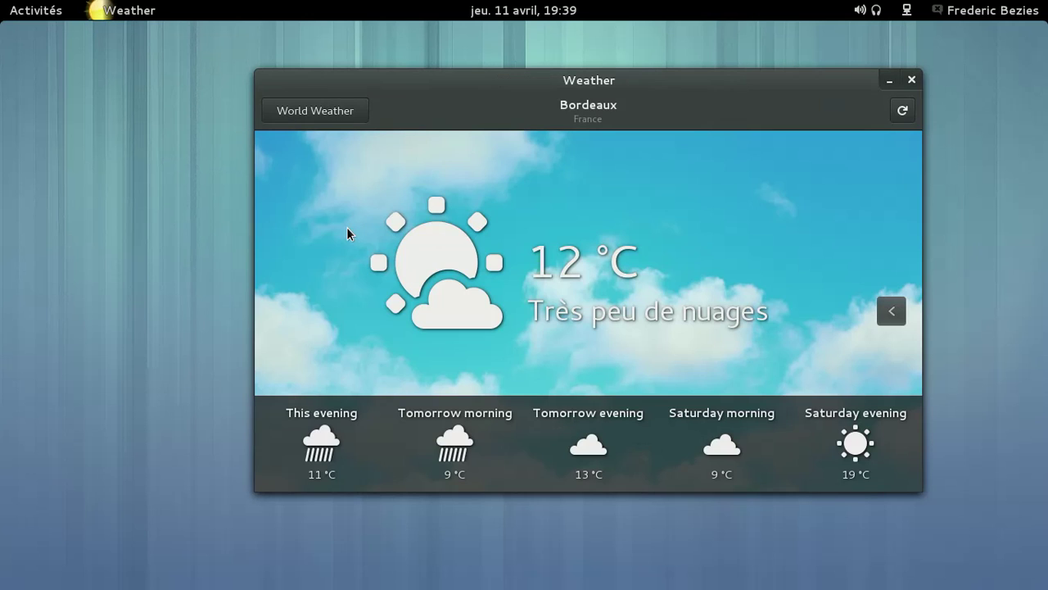
left_click_drag(562, 90, 483, 69)
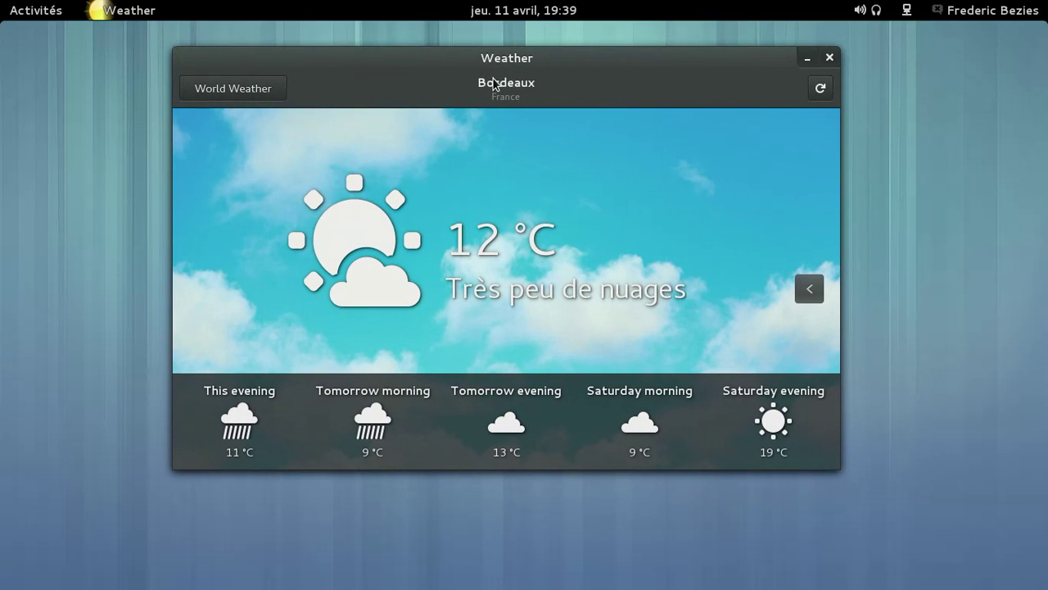
left_click(808, 288)
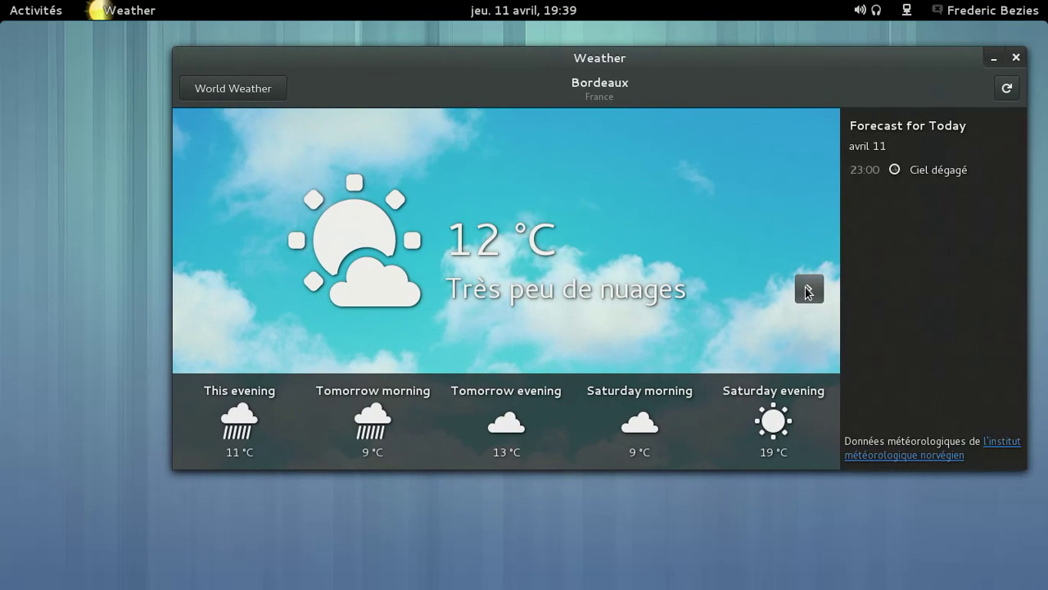
left_click(808, 289)
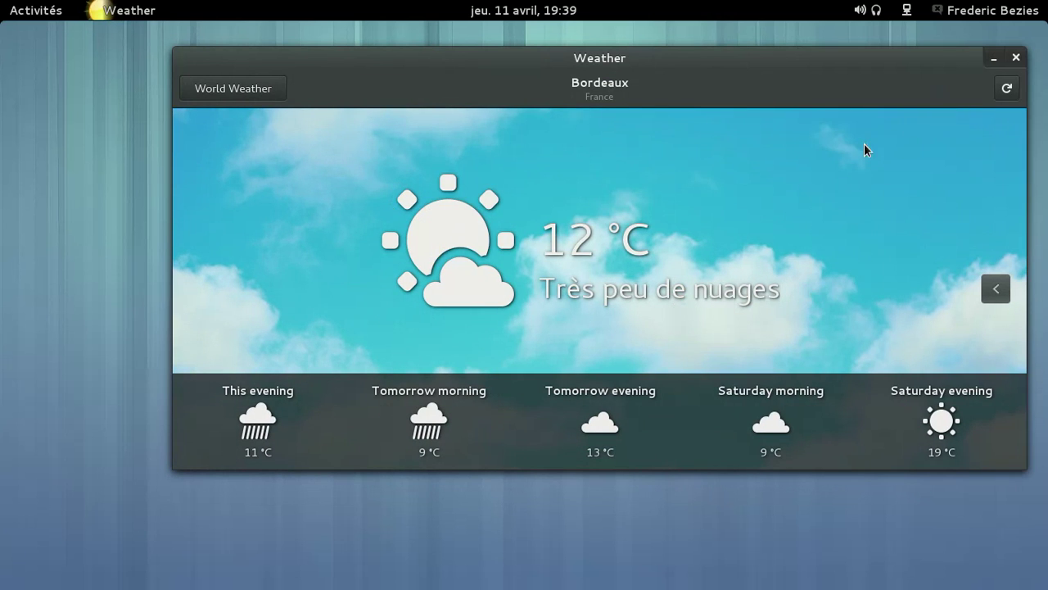
left_click_drag(795, 71, 698, 78)
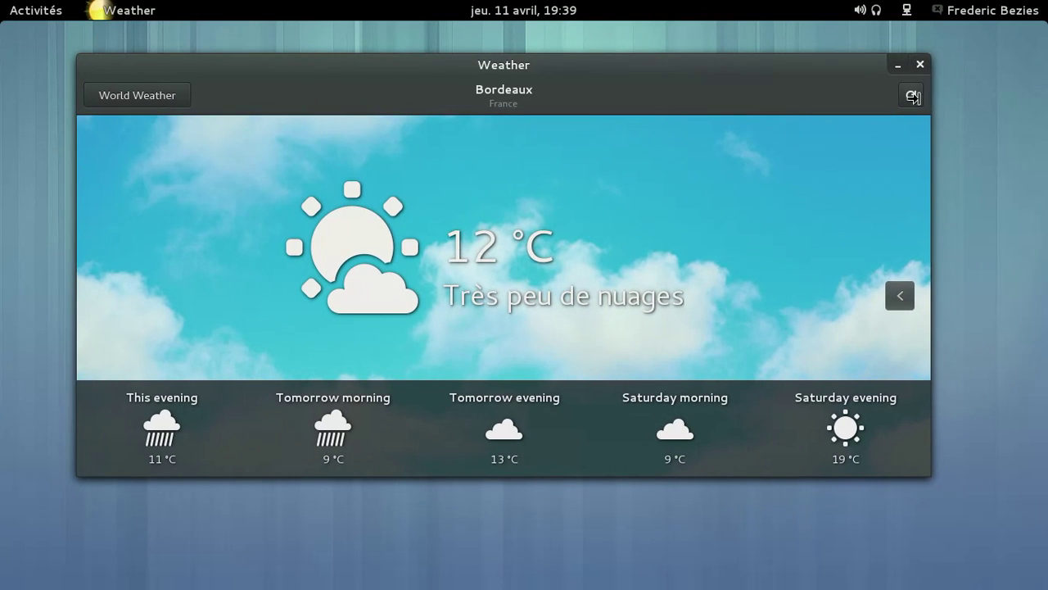
Close Weather, search the applications for "cal", launch Calculatrice and reposition its window
left_click(921, 66)
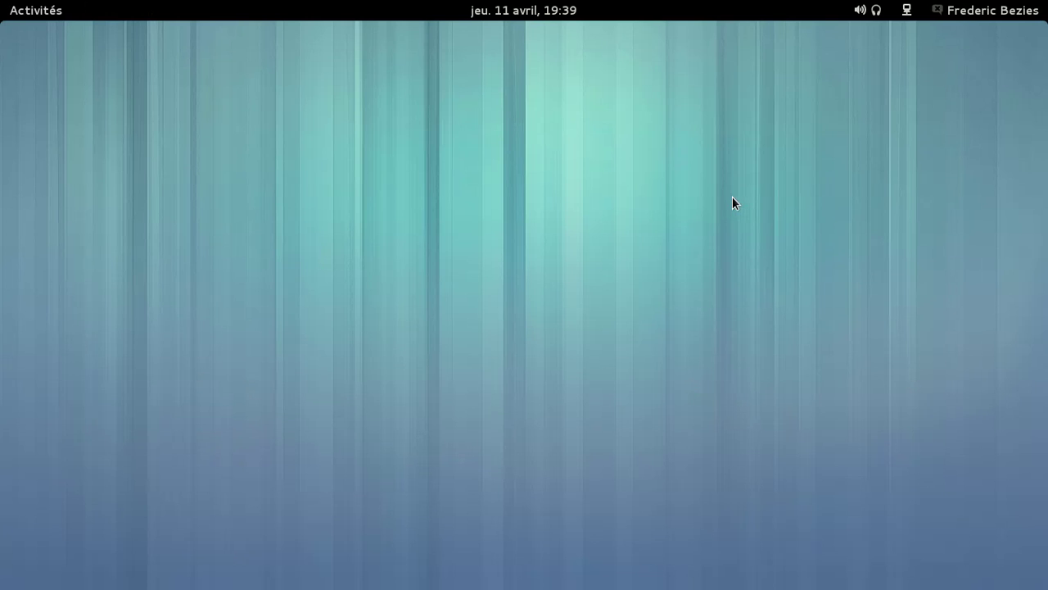
key("super")
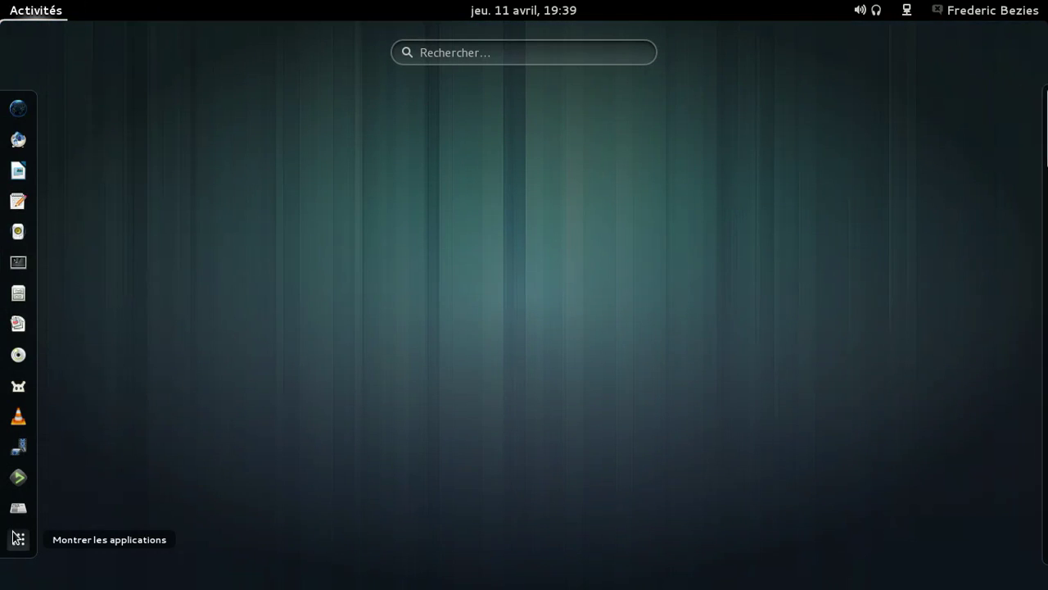
left_click(18, 539)
left_click(457, 52)
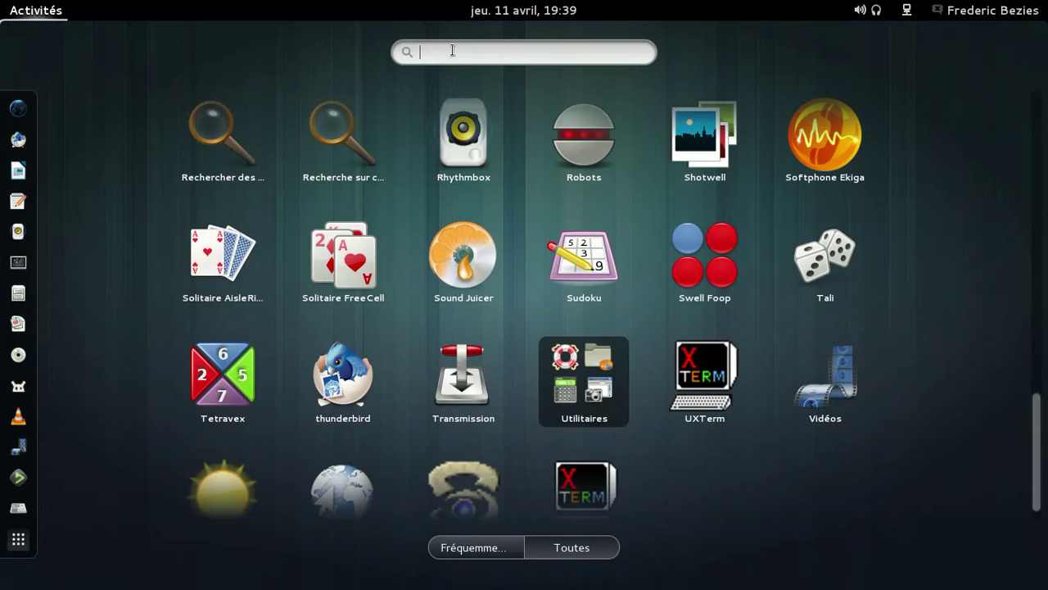
type("calc")
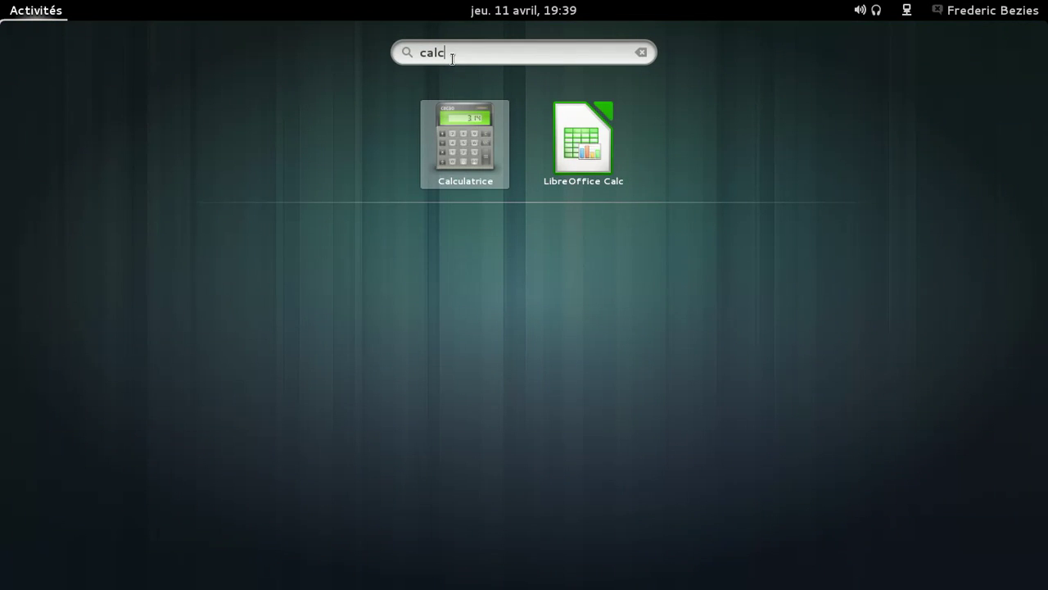
key("BackSpace")
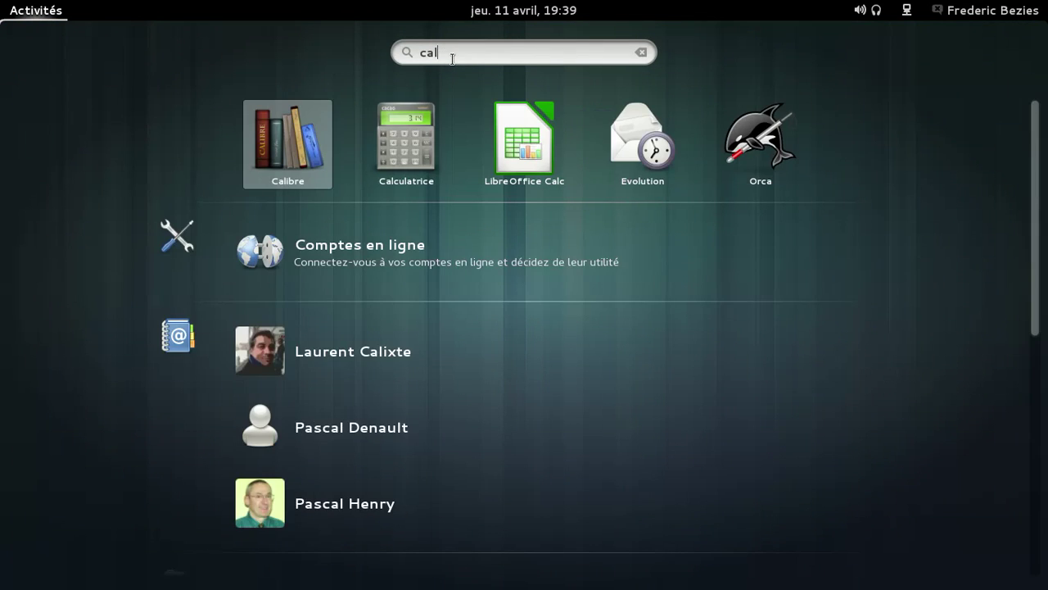
left_click(424, 138)
left_click_drag(193, 89, 300, 98)
Show the calculator's different modes, including Programmation and Avancé, and return it to Basique mode
left_click(136, 12)
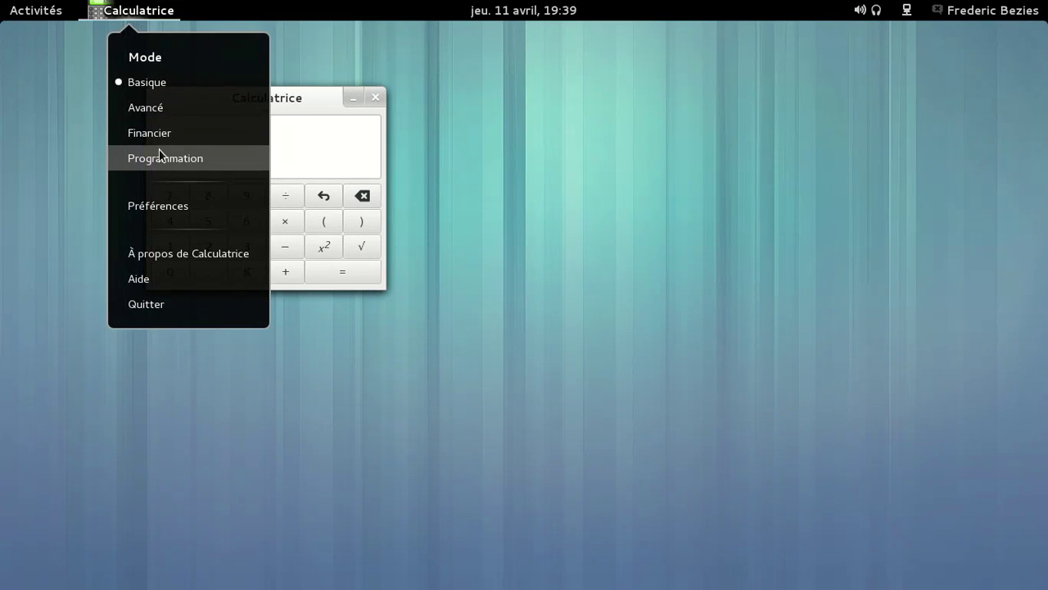
left_click(157, 158)
left_click(119, 12)
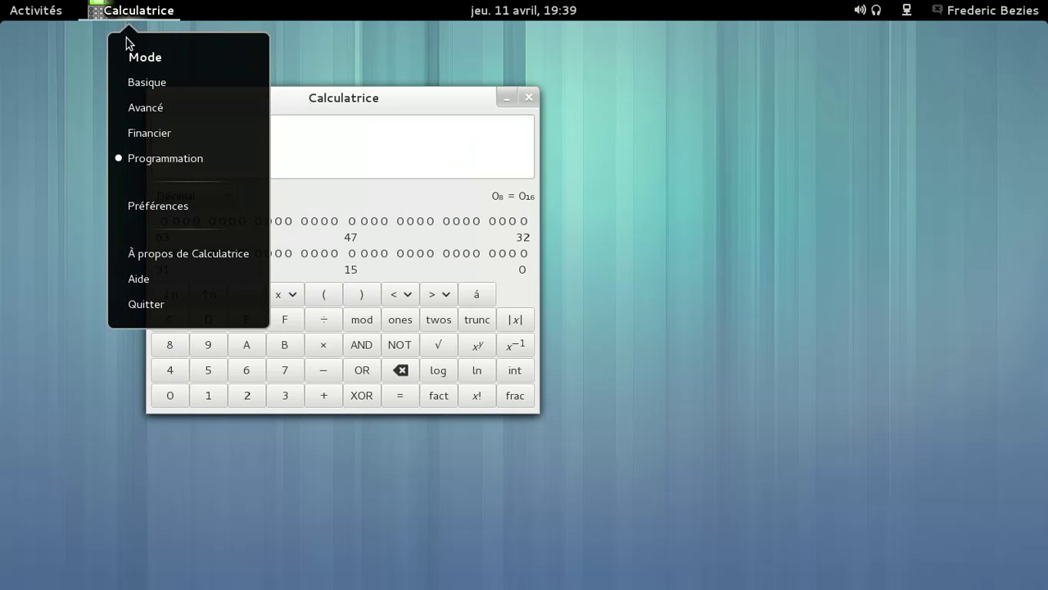
left_click(124, 143)
left_click(139, 11)
left_click(141, 100)
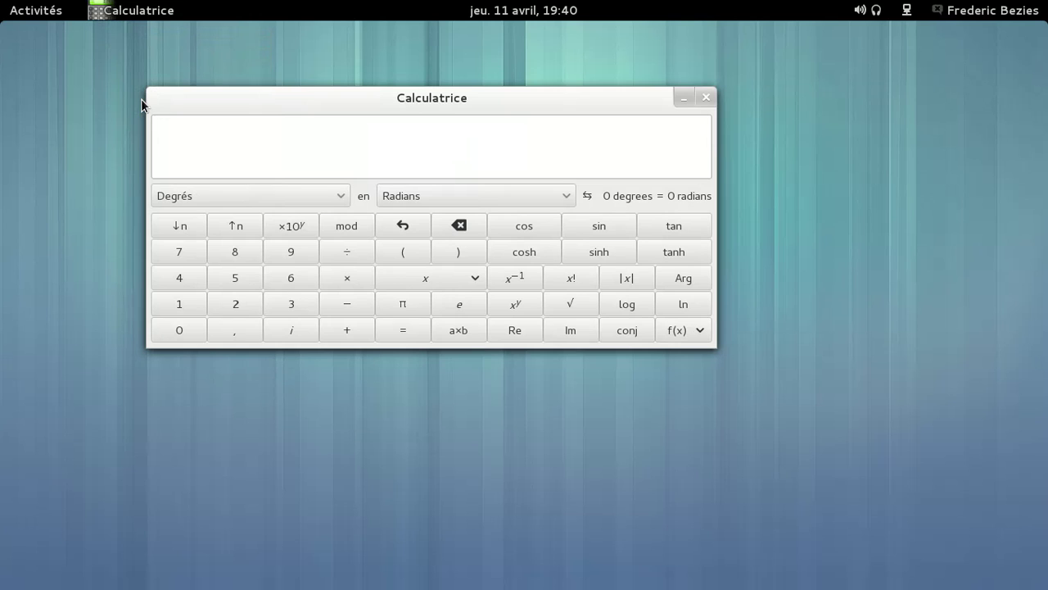
left_click(141, 11)
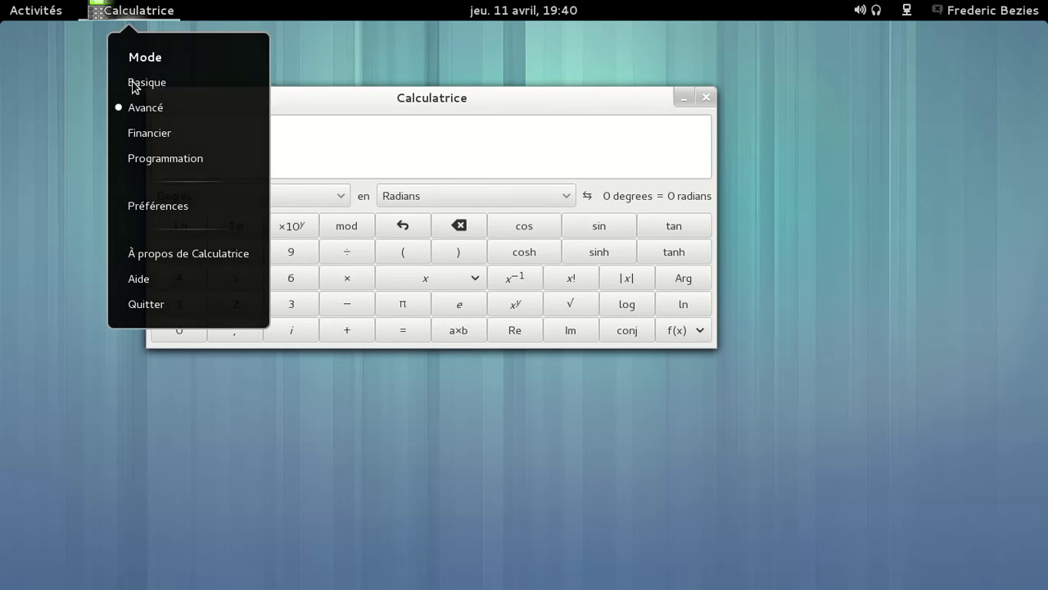
left_click(131, 81)
View Calculatrice's About information, close it and close the calculator
left_click(122, 11)
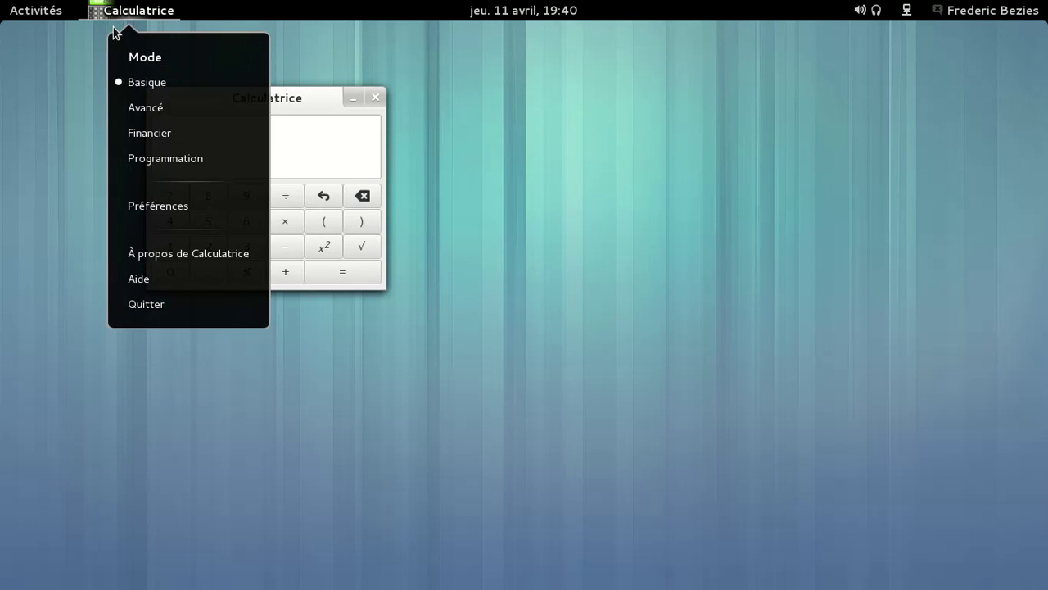
left_click(171, 254)
left_click(376, 282)
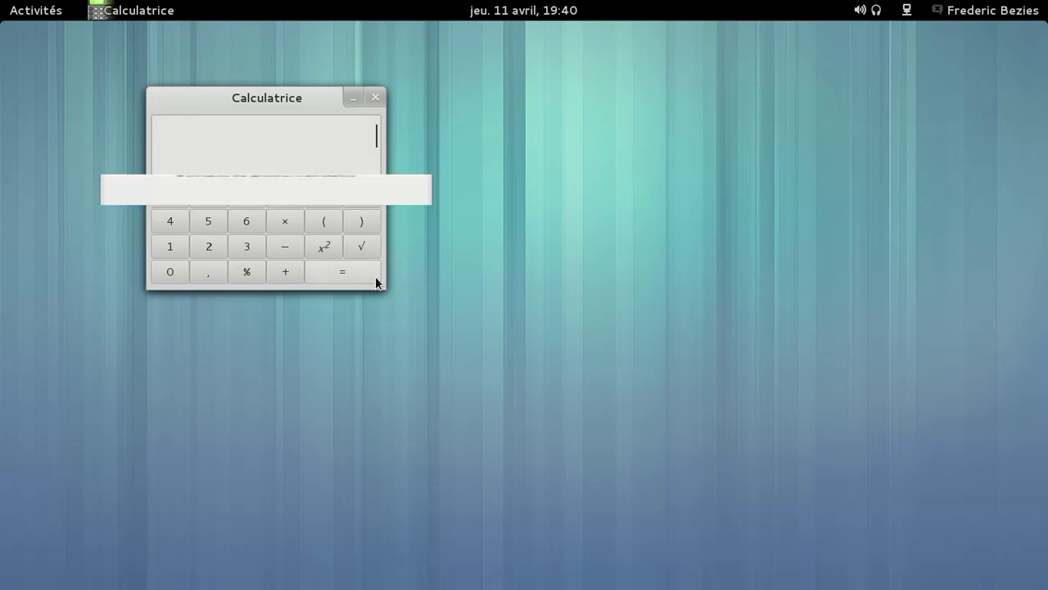
left_click(375, 99)
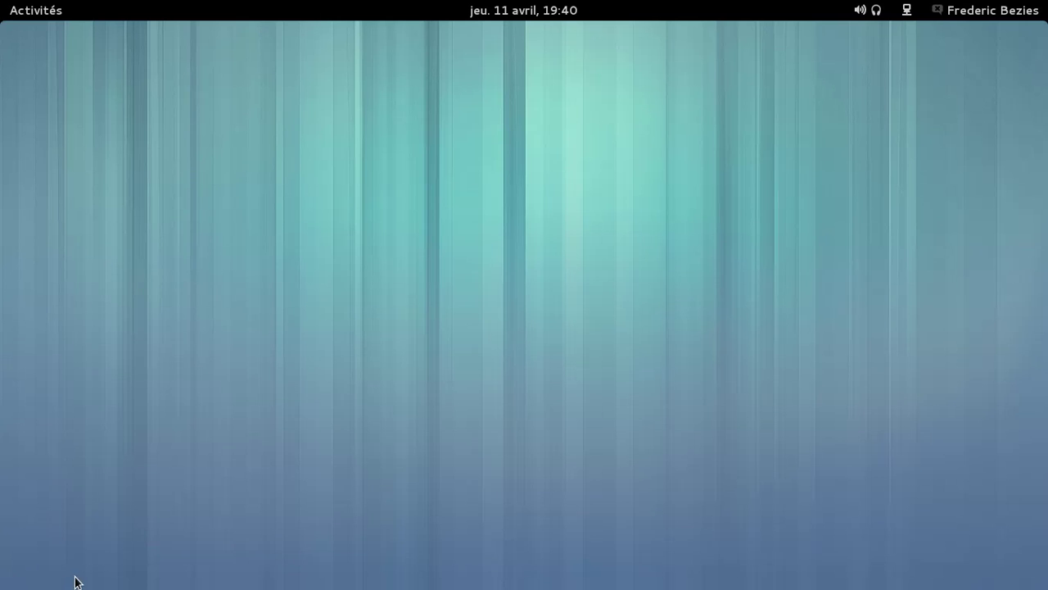
Show the desktop's message tray, hide it and reveal it again
key("super+m")
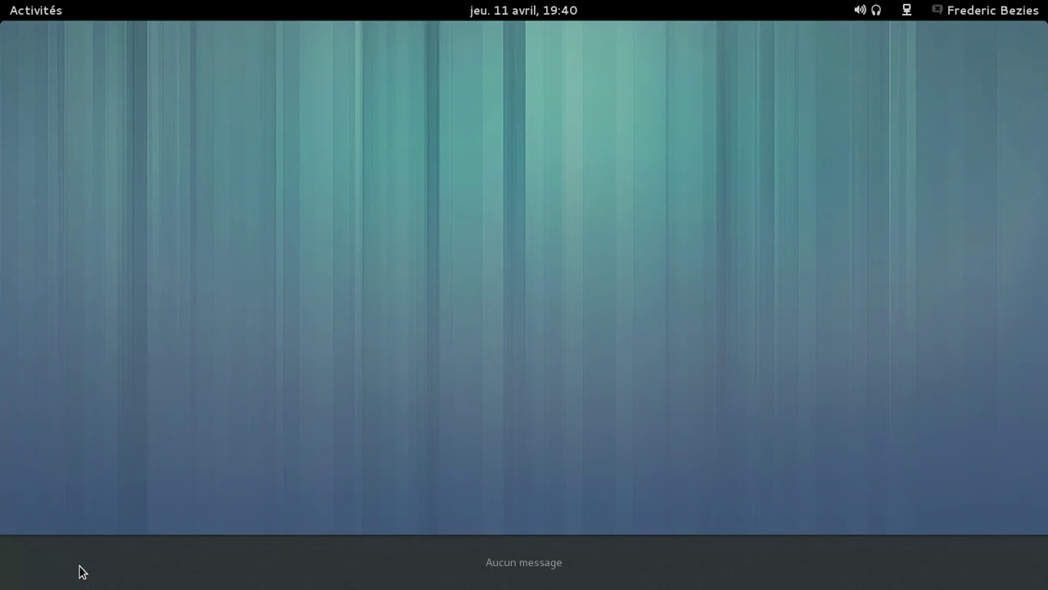
key("Escape")
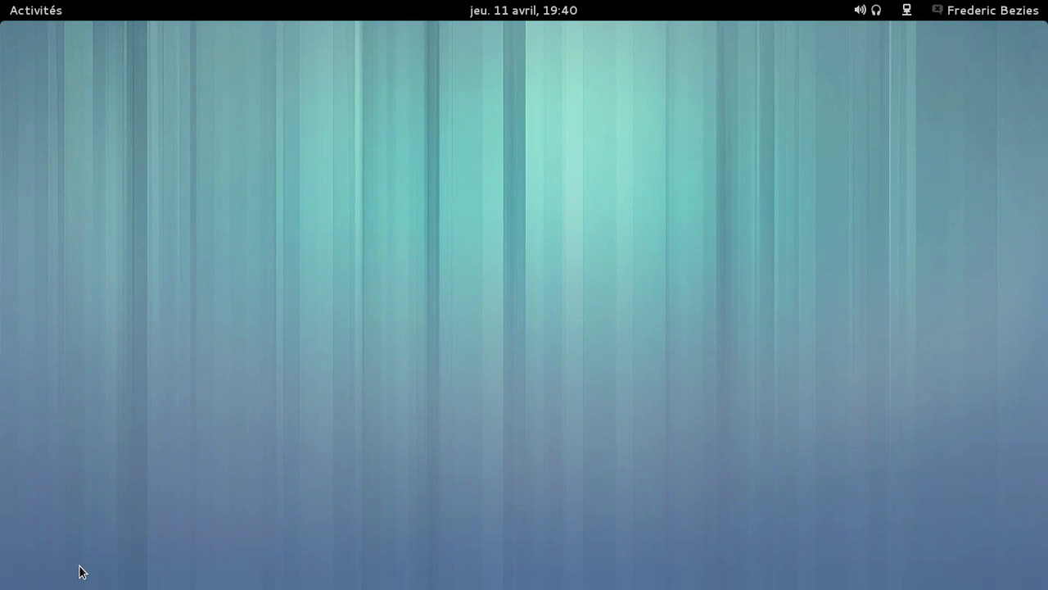
mouse_move(51, 586)
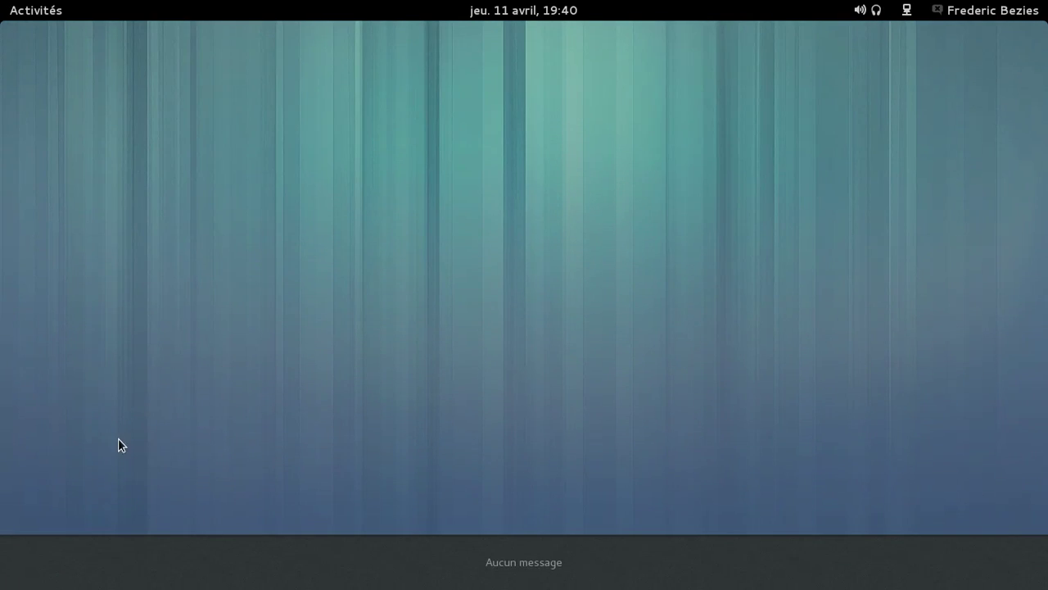